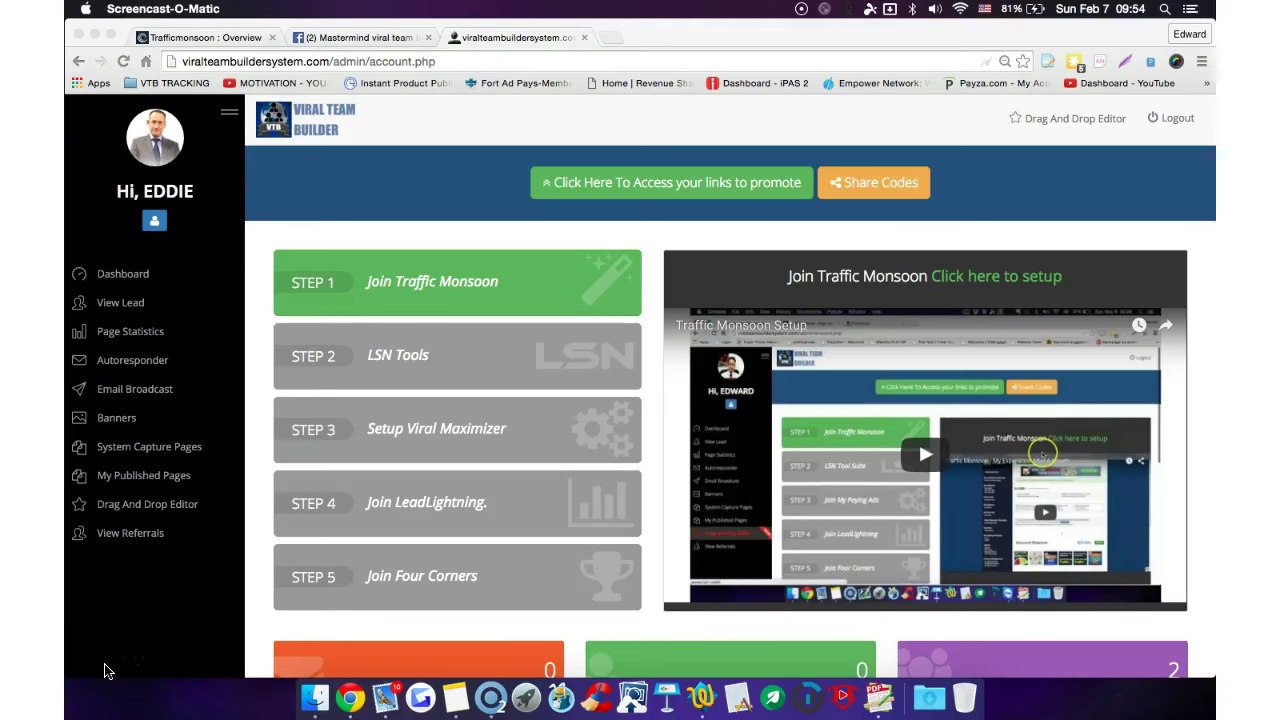
Preview the default capture page from the list of links to promote, then close both
{"action": "left_click", "coordinate": [198, 620]}
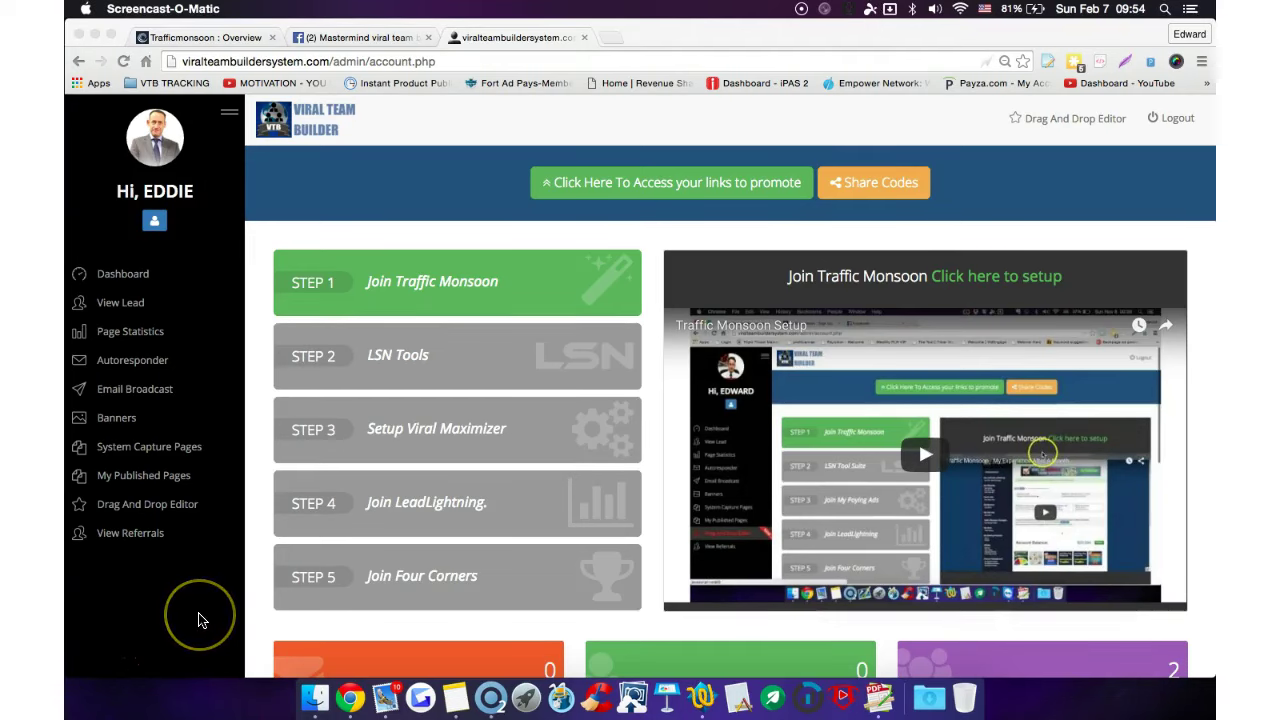
{"action": "left_click", "coordinate": [258, 568]}
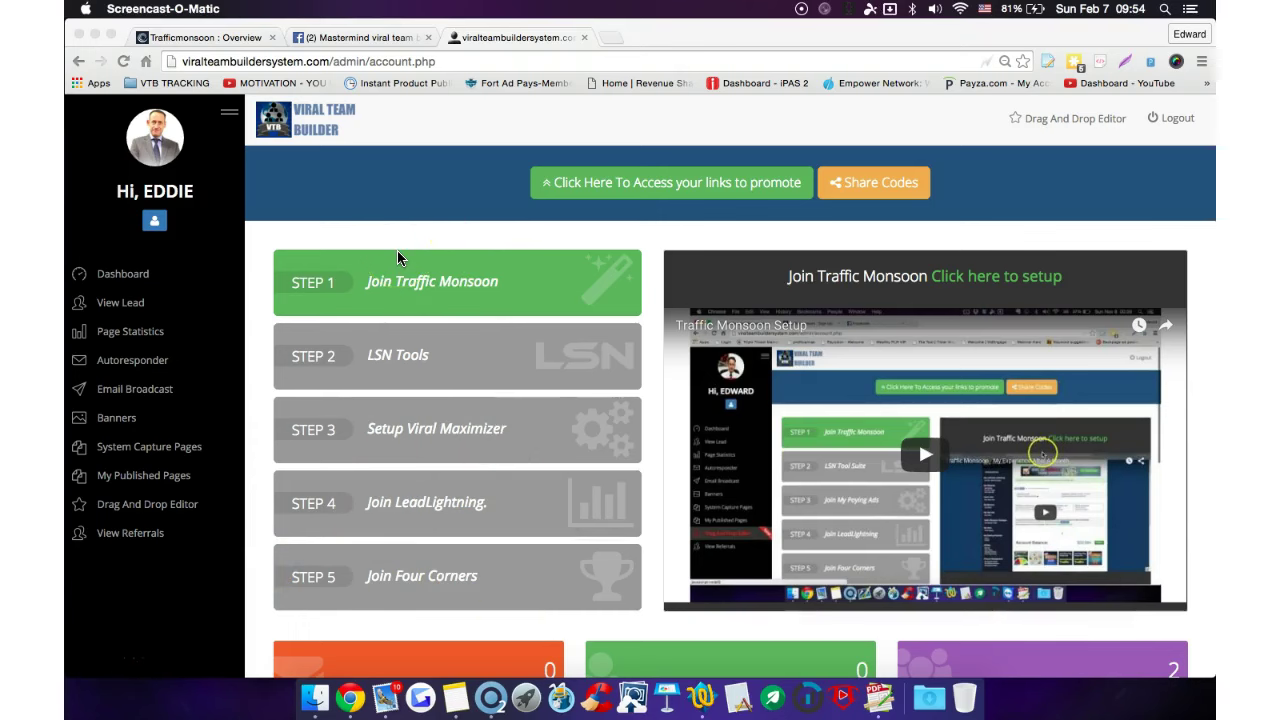
{"action": "left_click", "coordinate": [486, 206]}
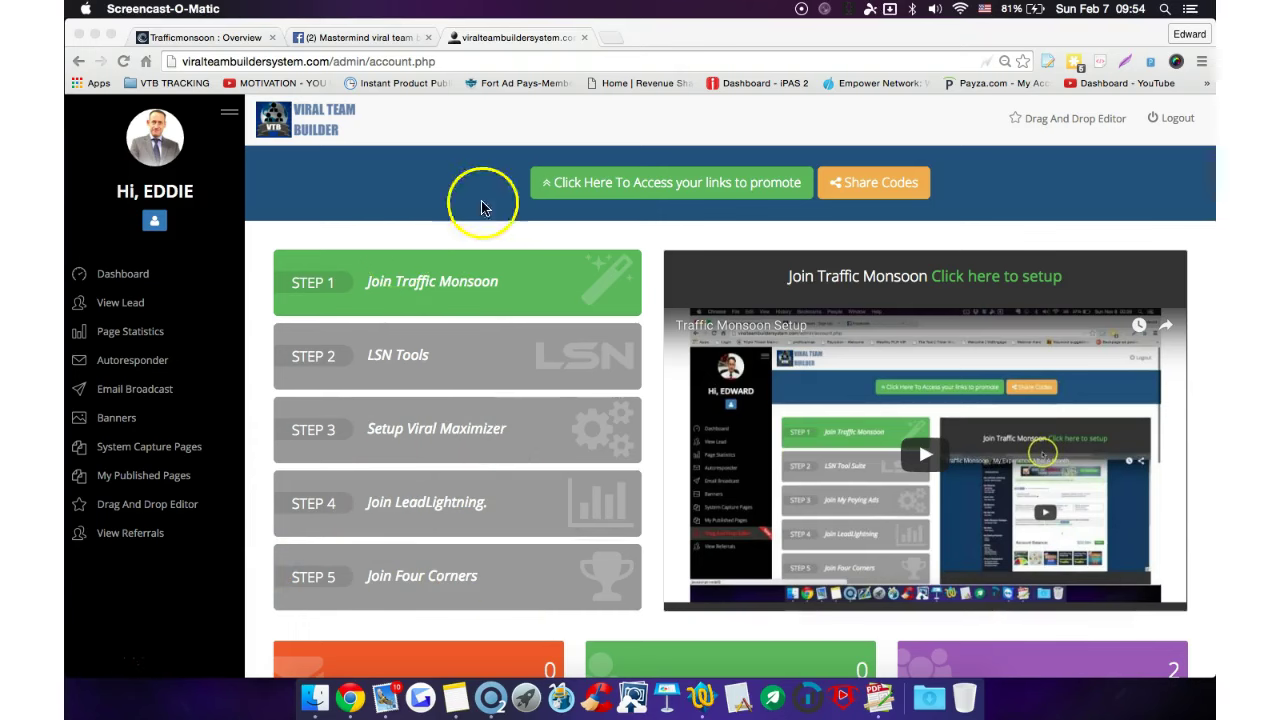
{"action": "left_click", "coordinate": [620, 185]}
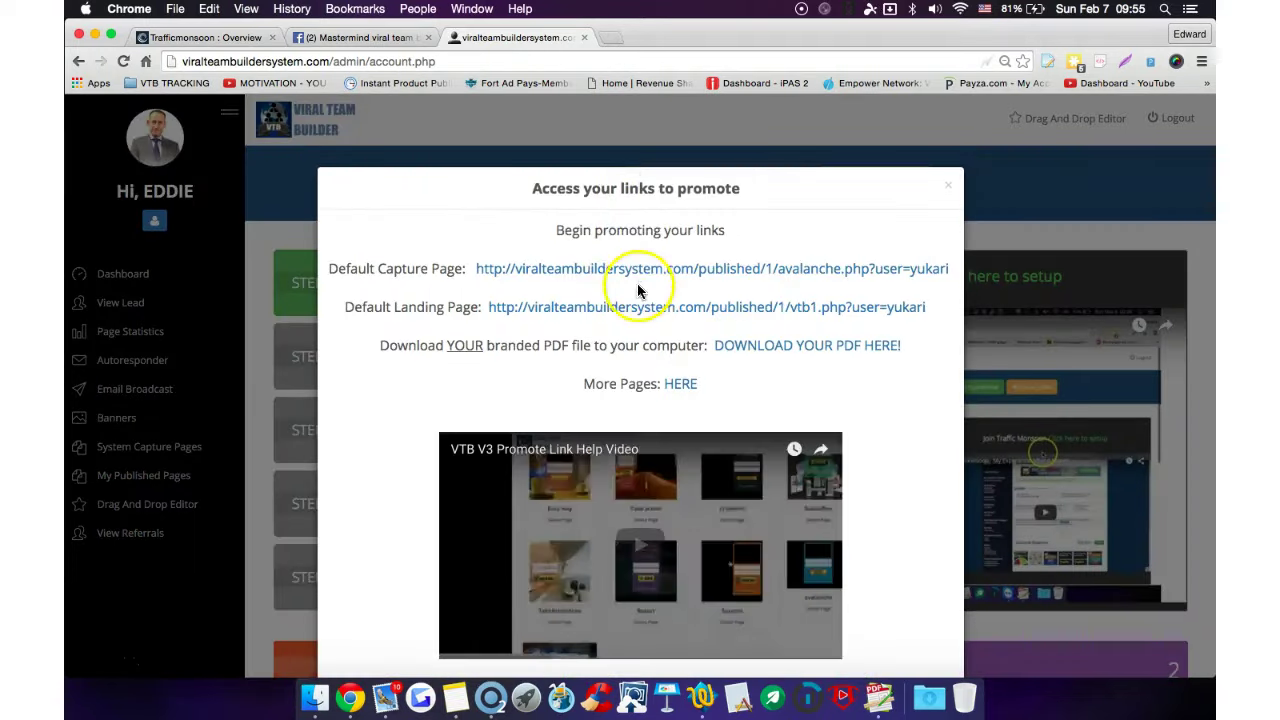
{"action": "left_click", "coordinate": [636, 270]}
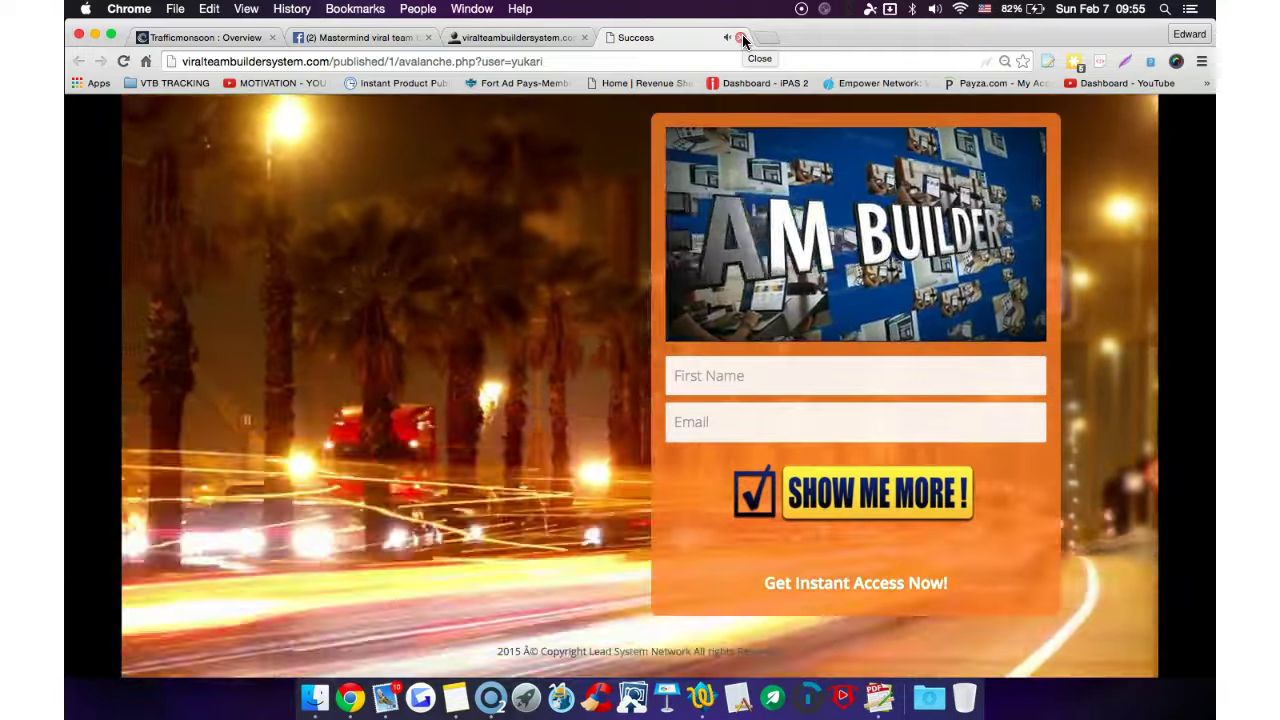
{"action": "left_click", "coordinate": [742, 38]}
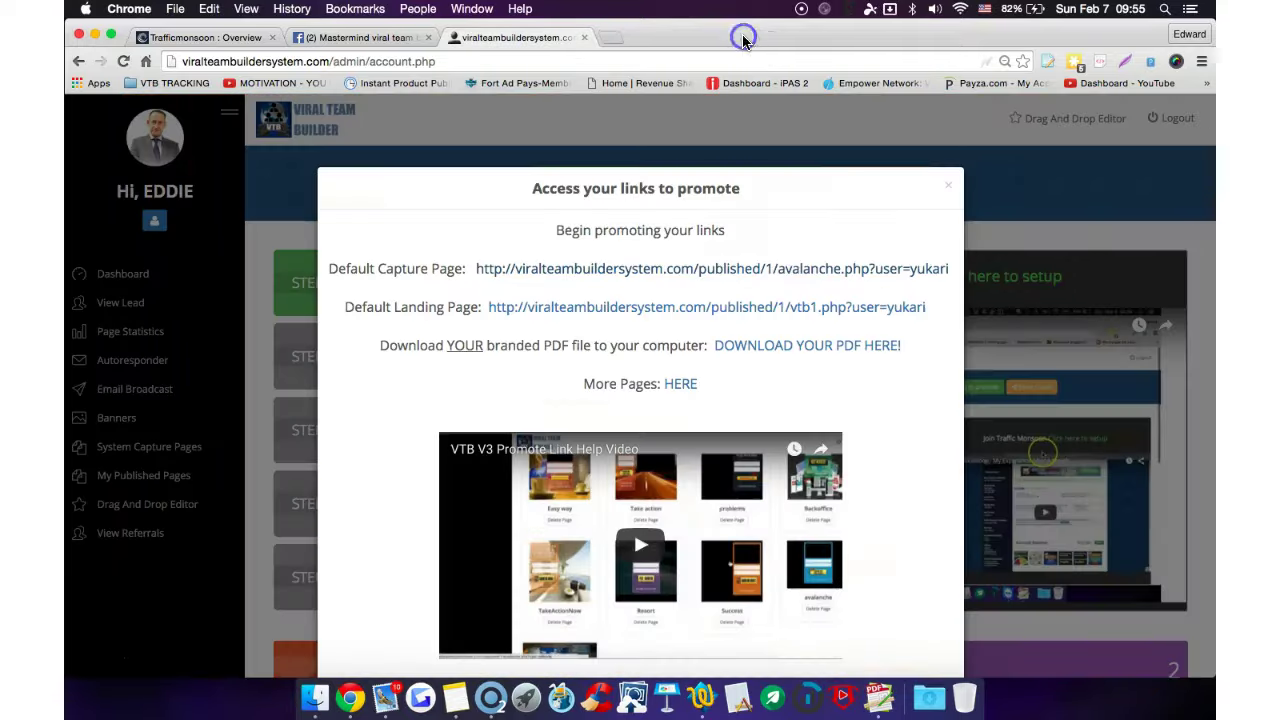
{"action": "left_click", "coordinate": [1036, 283]}
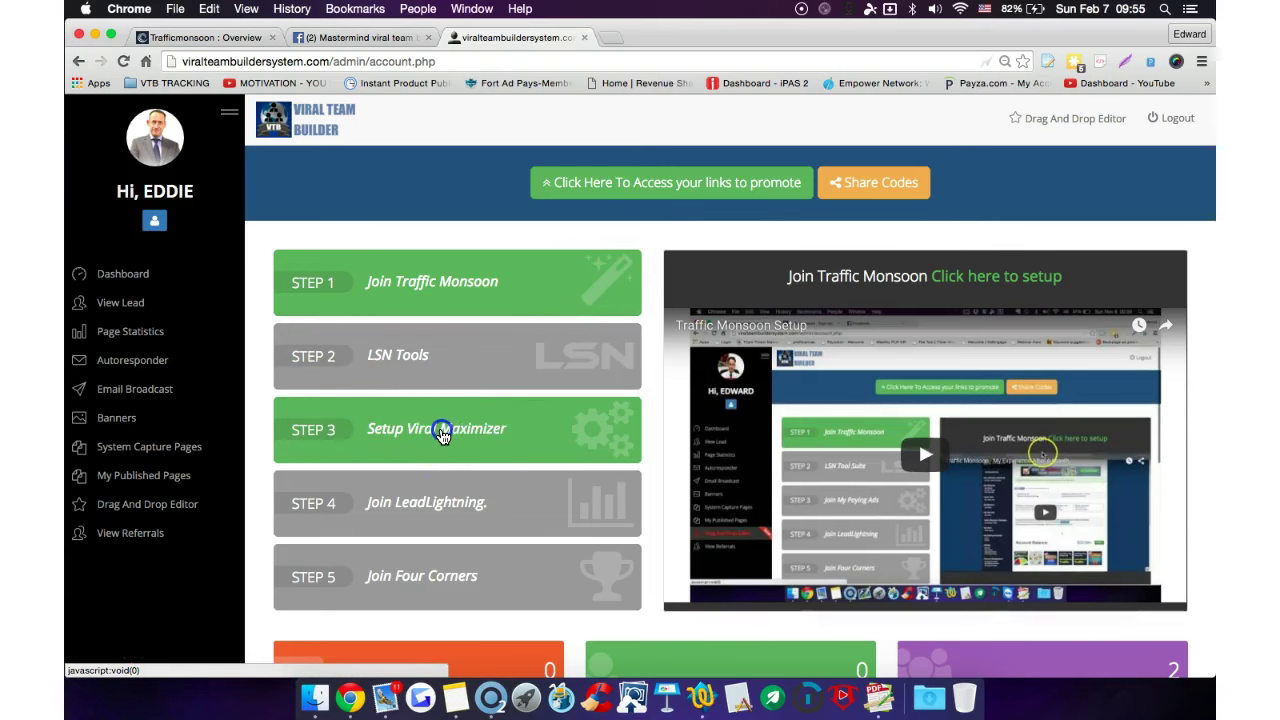
Select the STEP 3 'Setup Viral Maximizer' tile to show its setup video
{"action": "left_click", "coordinate": [450, 433]}
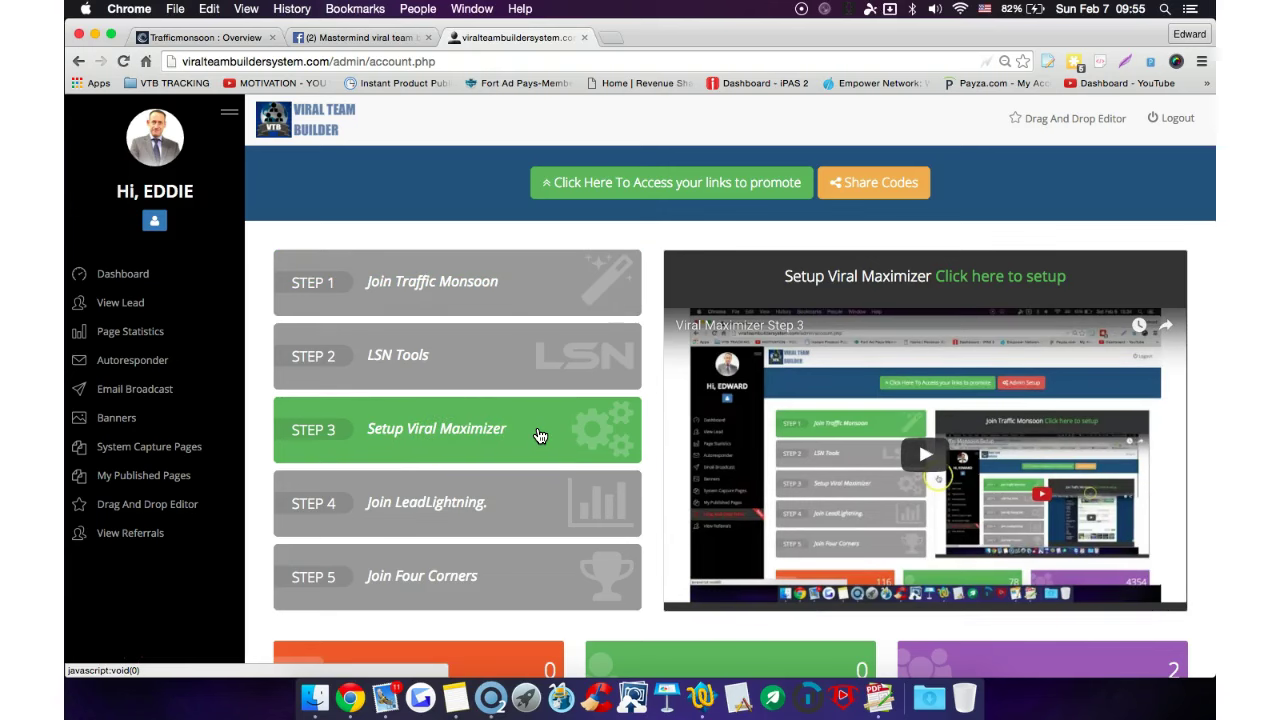
{"action": "left_click", "coordinate": [495, 433]}
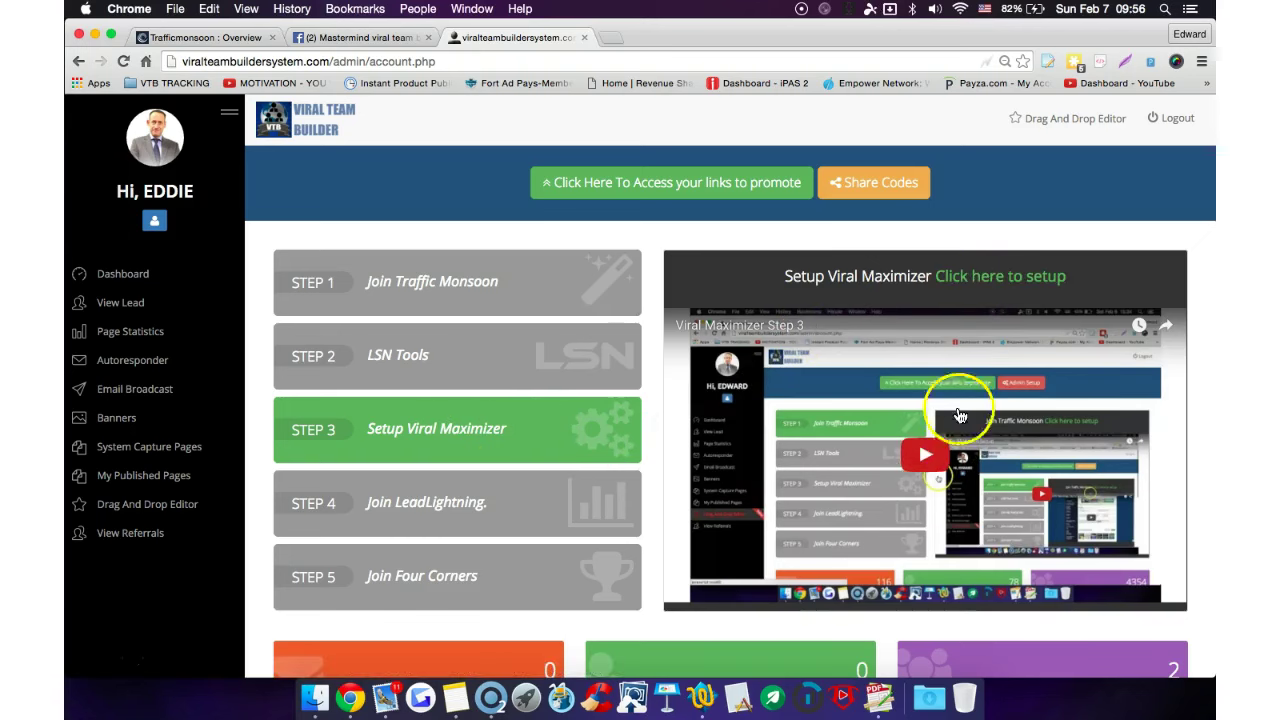
{"action": "left_click", "coordinate": [1004, 277]}
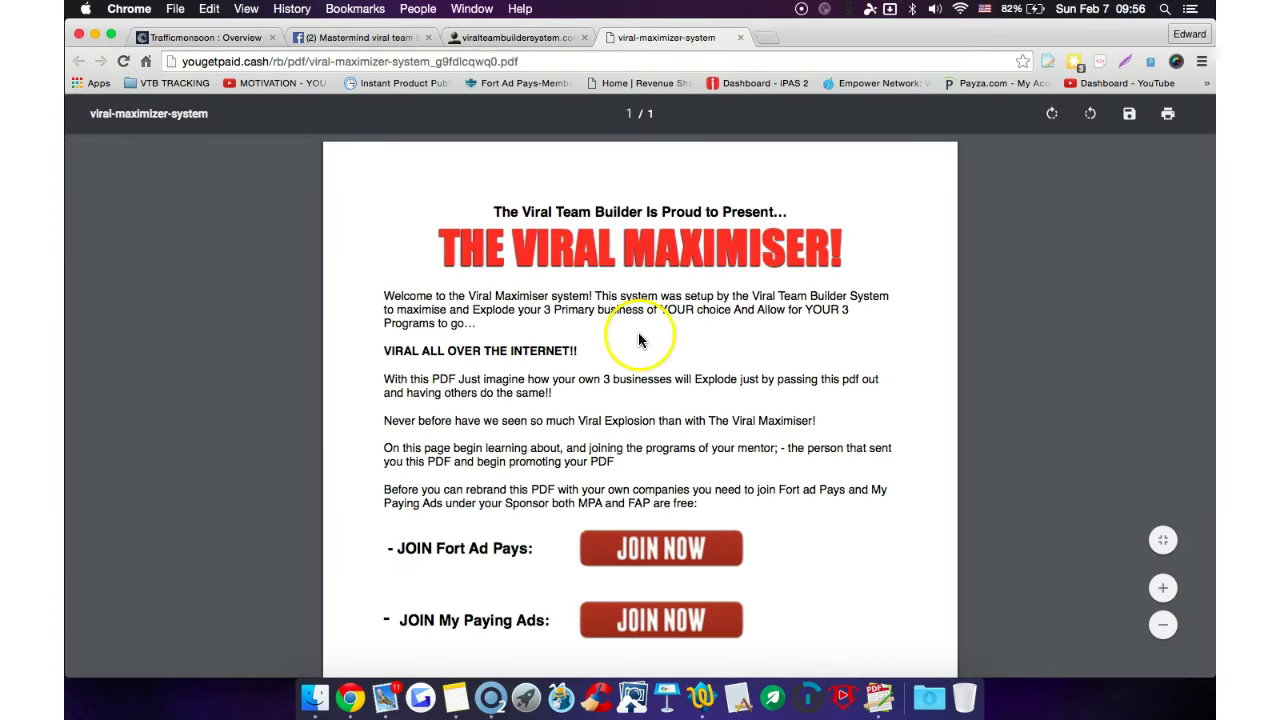
{"action": "scroll", "coordinate": [650, 335], "scroll_direction": "down", "scroll_amount": 1}
{"action": "scroll", "coordinate": [665, 325], "scroll_direction": "down", "scroll_amount": 3}
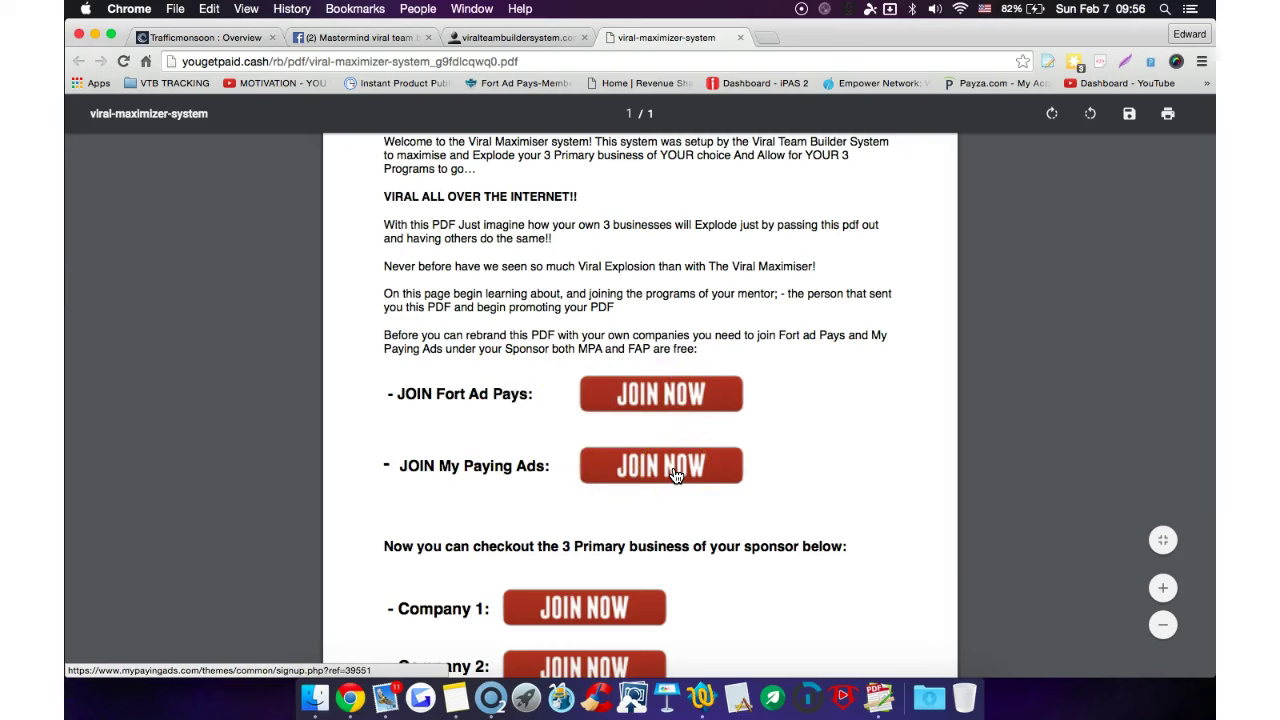
{"action": "scroll", "coordinate": [726, 490], "scroll_direction": "down", "scroll_amount": 5}
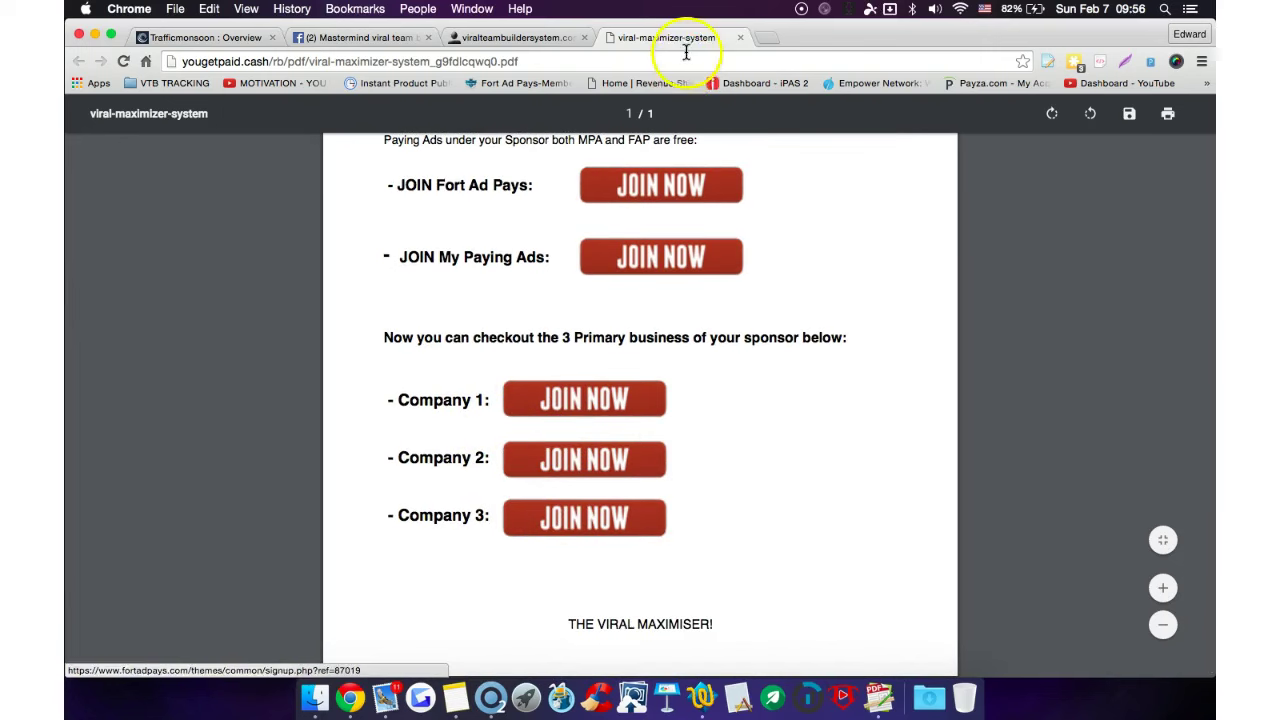
Close the PDF and enter Fort Ad Pays ID 87019 and My Paying Ads ID 39551
{"action": "left_click", "coordinate": [740, 37]}
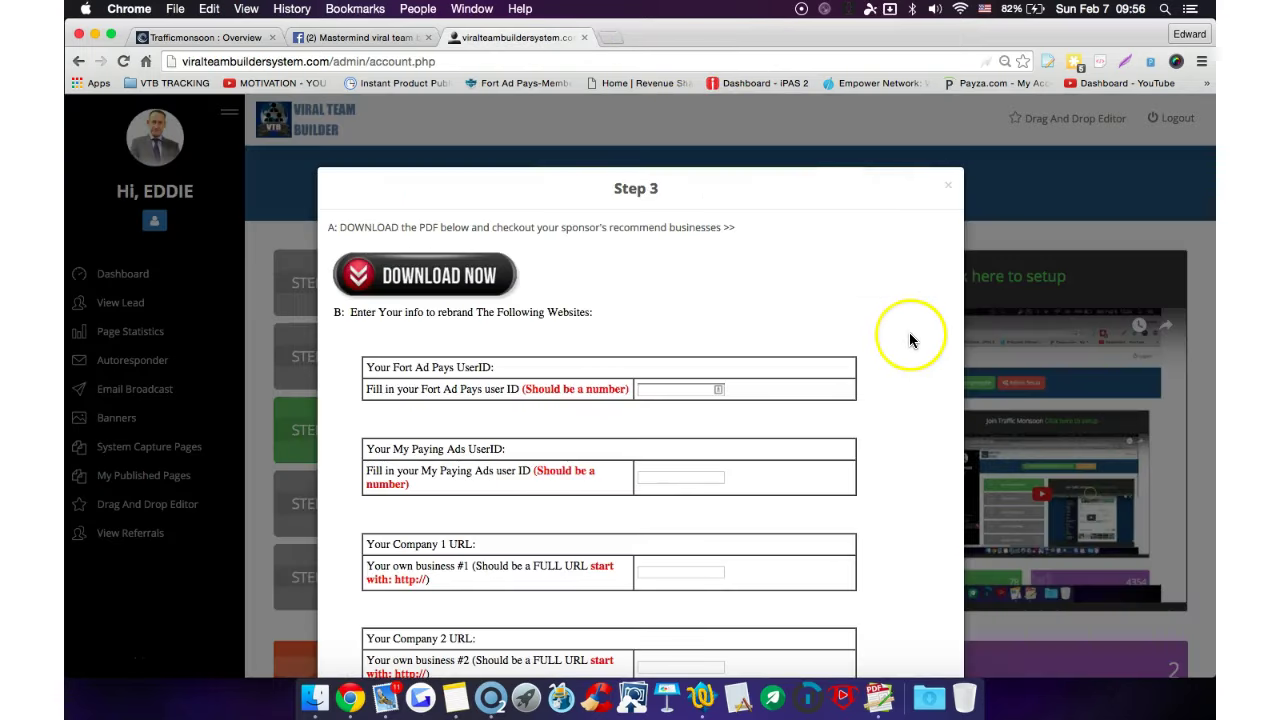
{"action": "scroll", "coordinate": [909, 340], "scroll_direction": "down", "scroll_amount": 3}
{"action": "scroll", "coordinate": [909, 340], "scroll_direction": "up", "scroll_amount": 2}
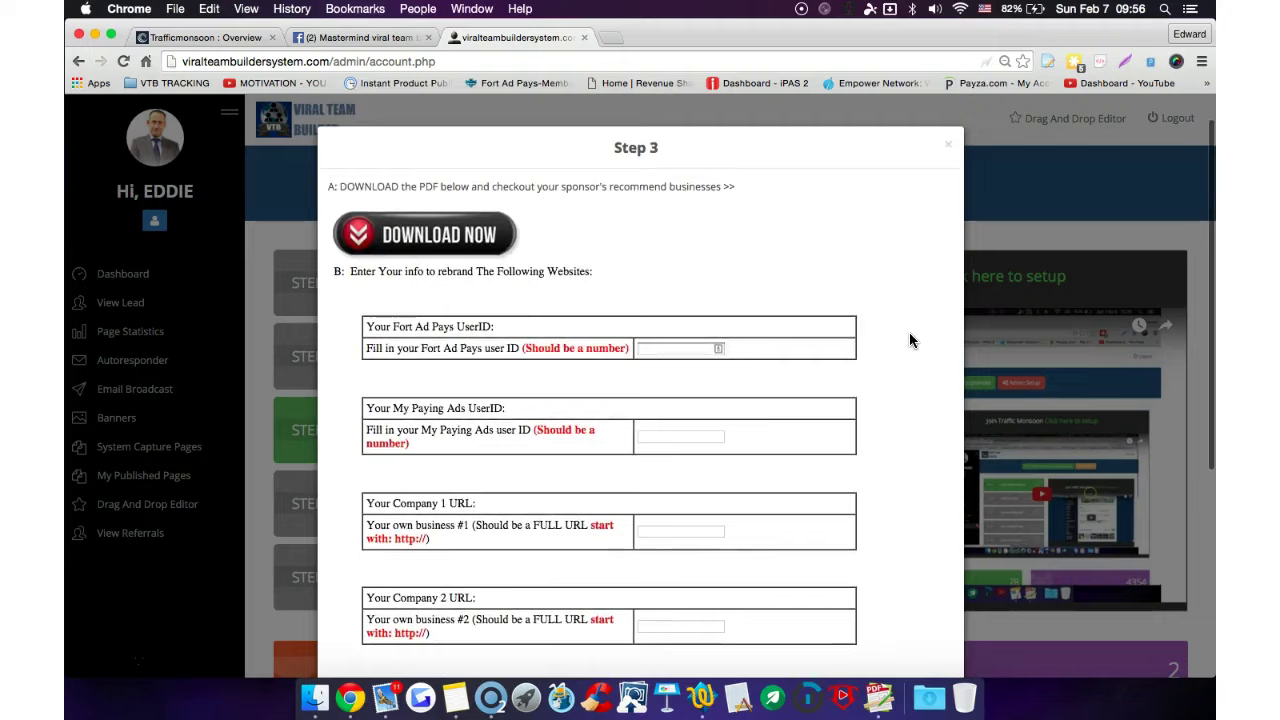
{"action": "scroll", "coordinate": [909, 340], "scroll_direction": "down", "scroll_amount": 3}
{"action": "left_click", "coordinate": [663, 228]}
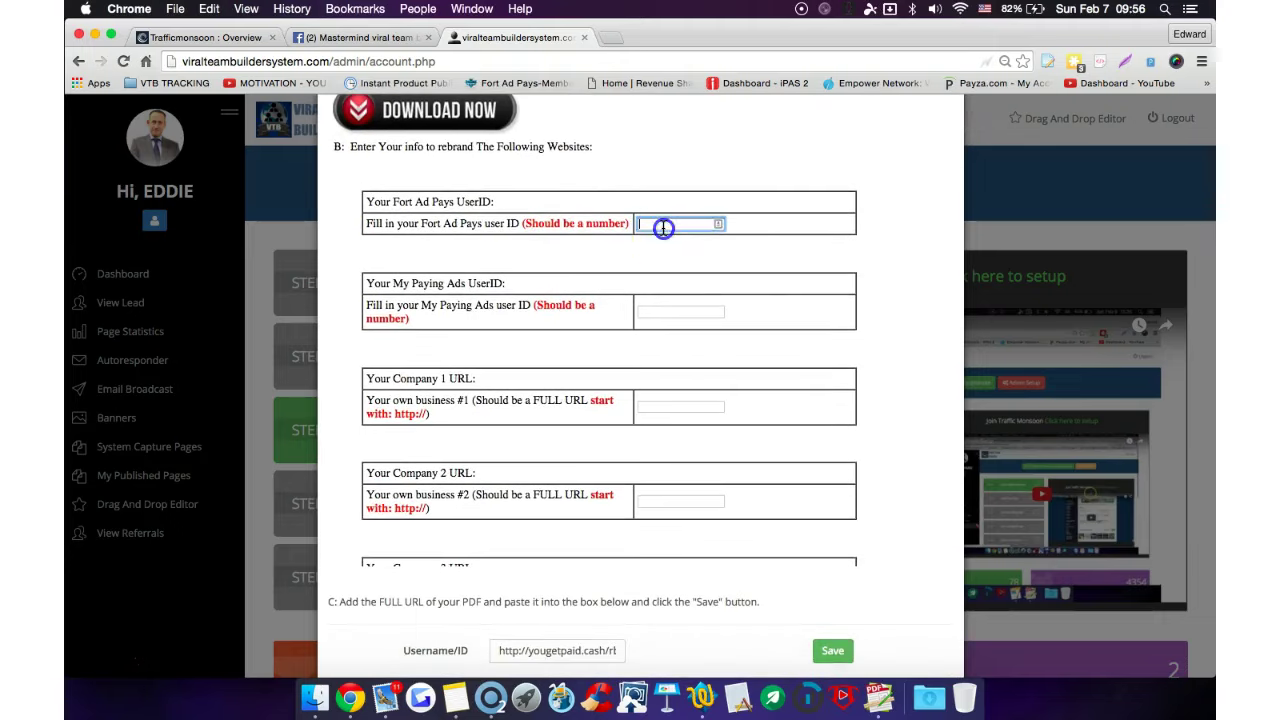
{"action": "left_click", "coordinate": [663, 243]}
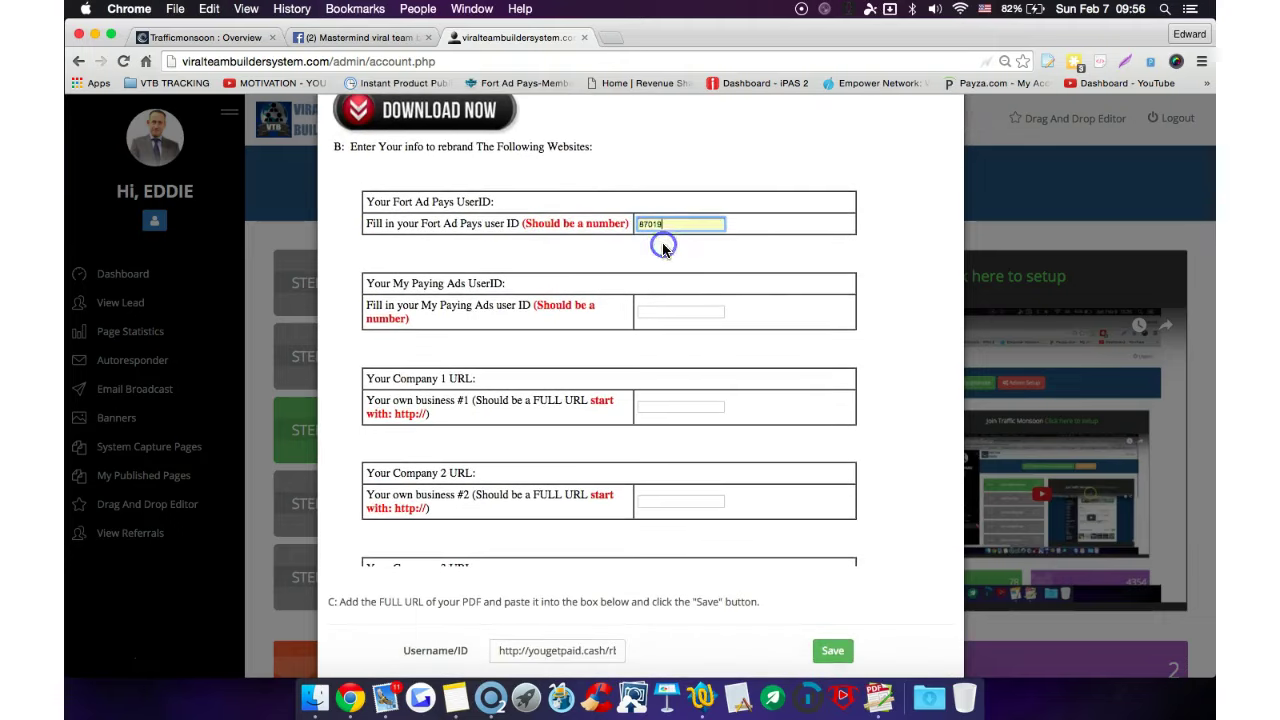
{"action": "left_click", "coordinate": [656, 306]}
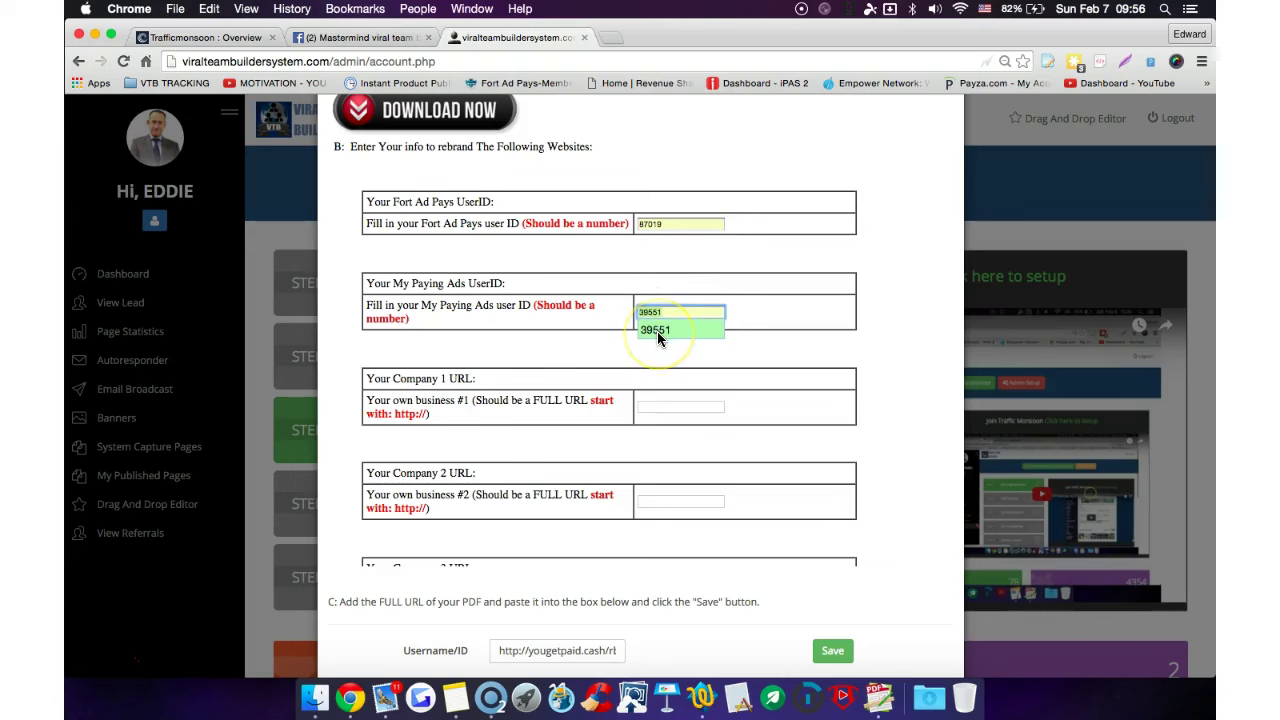
{"action": "left_click", "coordinate": [651, 332]}
{"action": "left_click", "coordinate": [662, 246]}
{"action": "left_click", "coordinate": [660, 311]}
Fill Company 1 with the empowernetwork link and Company 2 with the revenuesharepipelines link
{"action": "scroll", "coordinate": [660, 311], "scroll_direction": "down", "scroll_amount": 1}
{"action": "scroll", "coordinate": [660, 311], "scroll_direction": "down", "scroll_amount": 1}
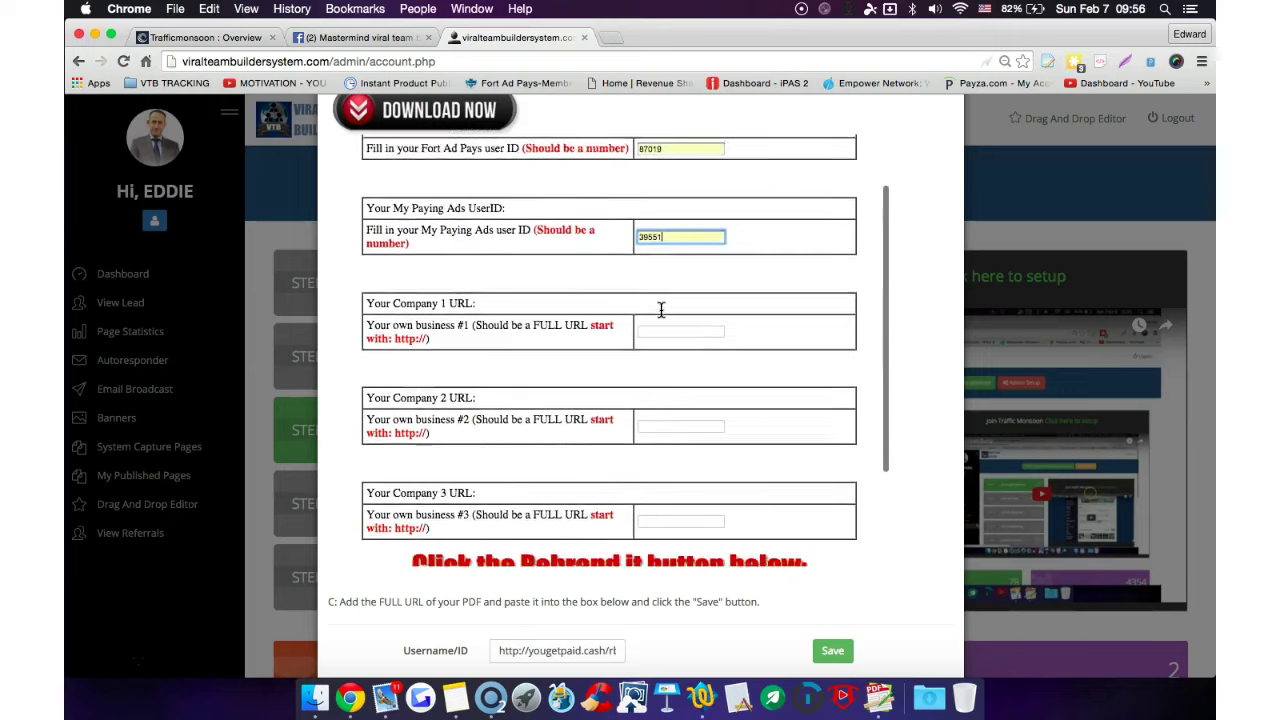
{"action": "scroll", "coordinate": [660, 311], "scroll_direction": "down", "scroll_amount": 1}
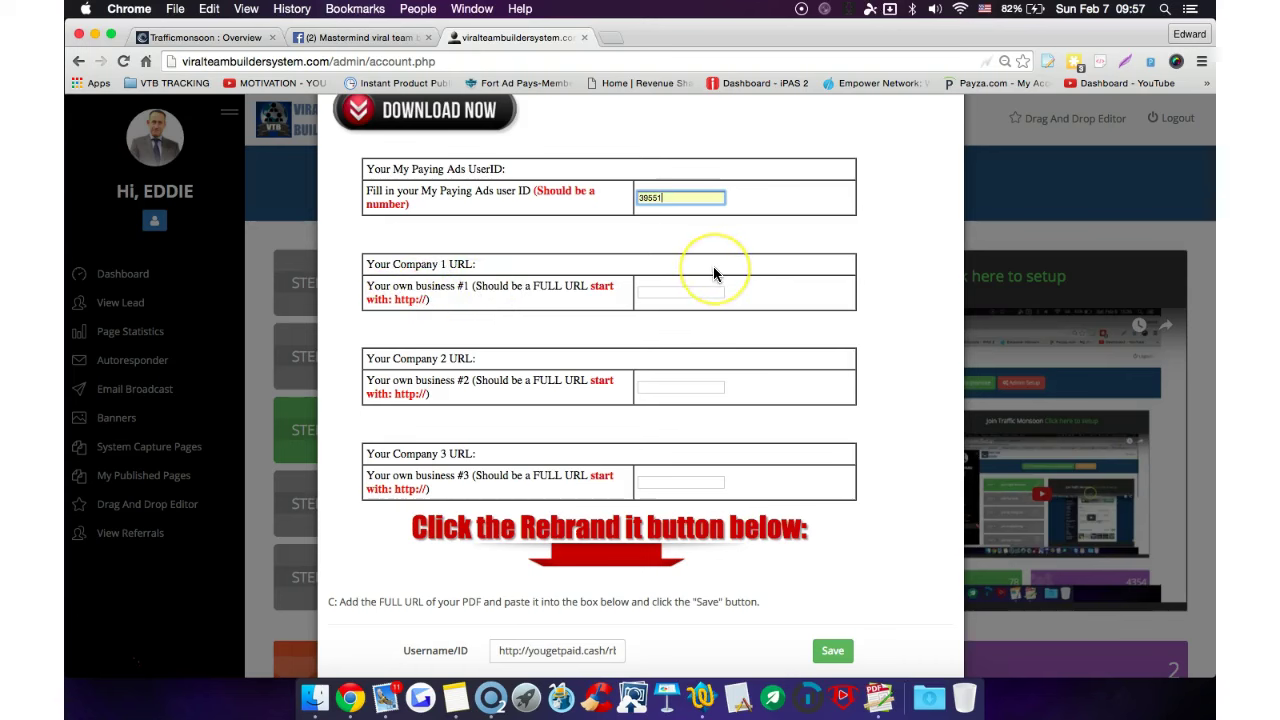
{"action": "left_click", "coordinate": [652, 291]}
{"action": "left_click", "coordinate": [662, 311]}
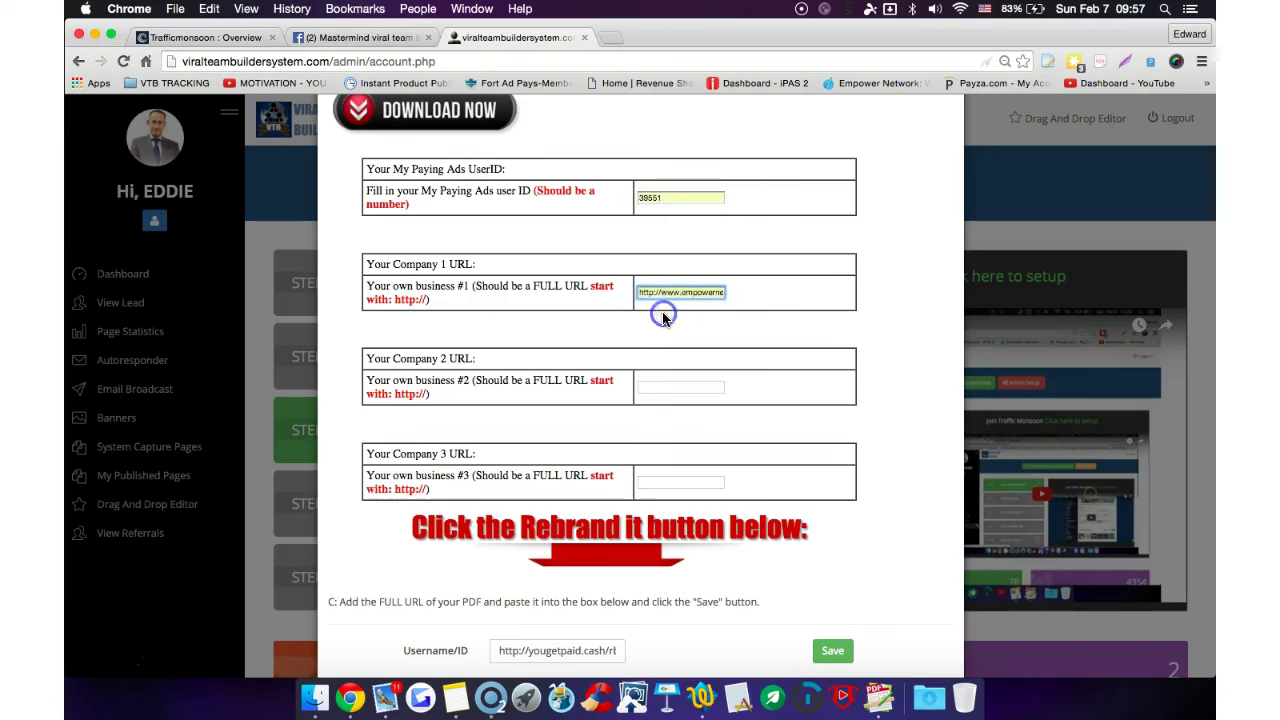
{"action": "left_click_drag", "start_coordinate": [672, 294], "coordinate": [784, 297]}
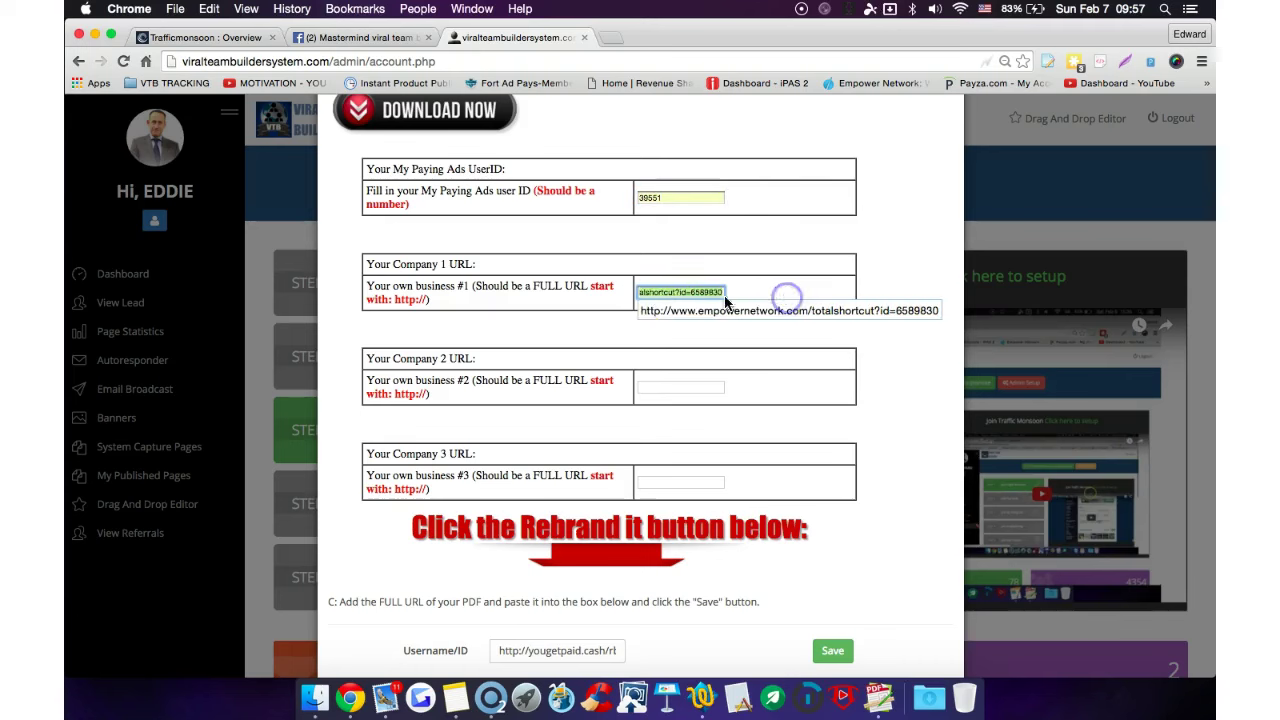
{"action": "left_click", "coordinate": [758, 288]}
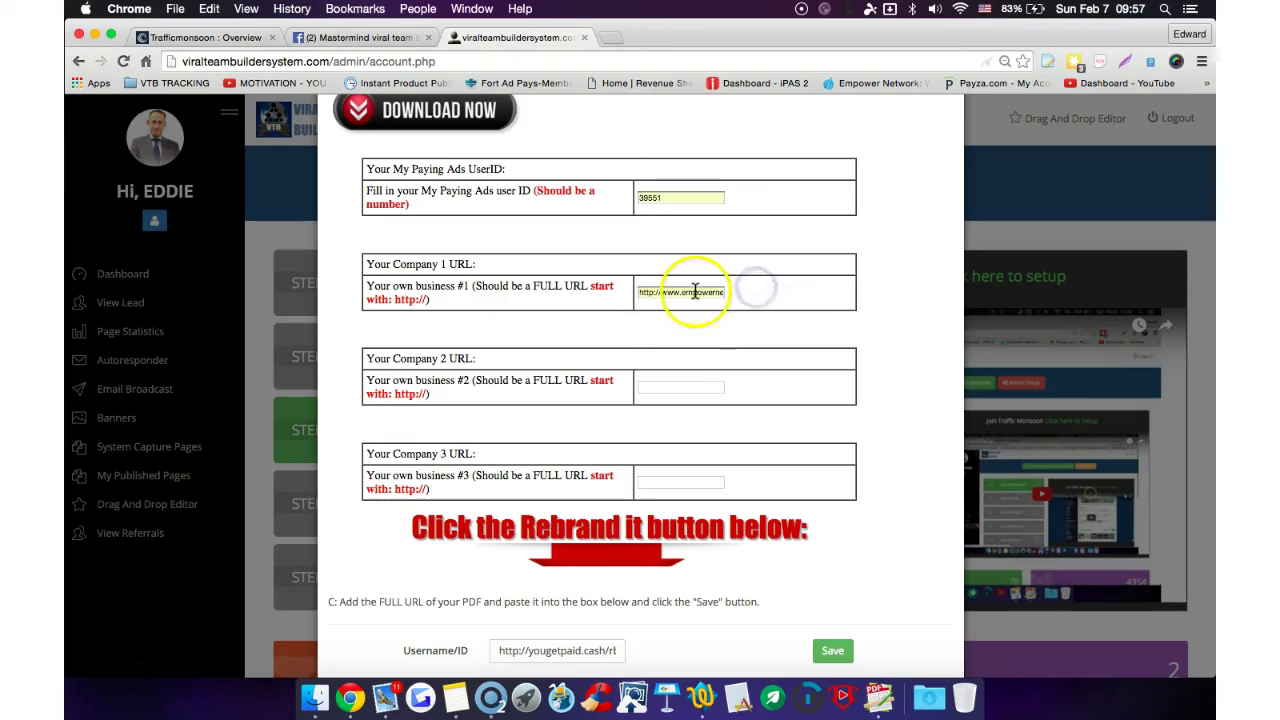
{"action": "left_click", "coordinate": [655, 390]}
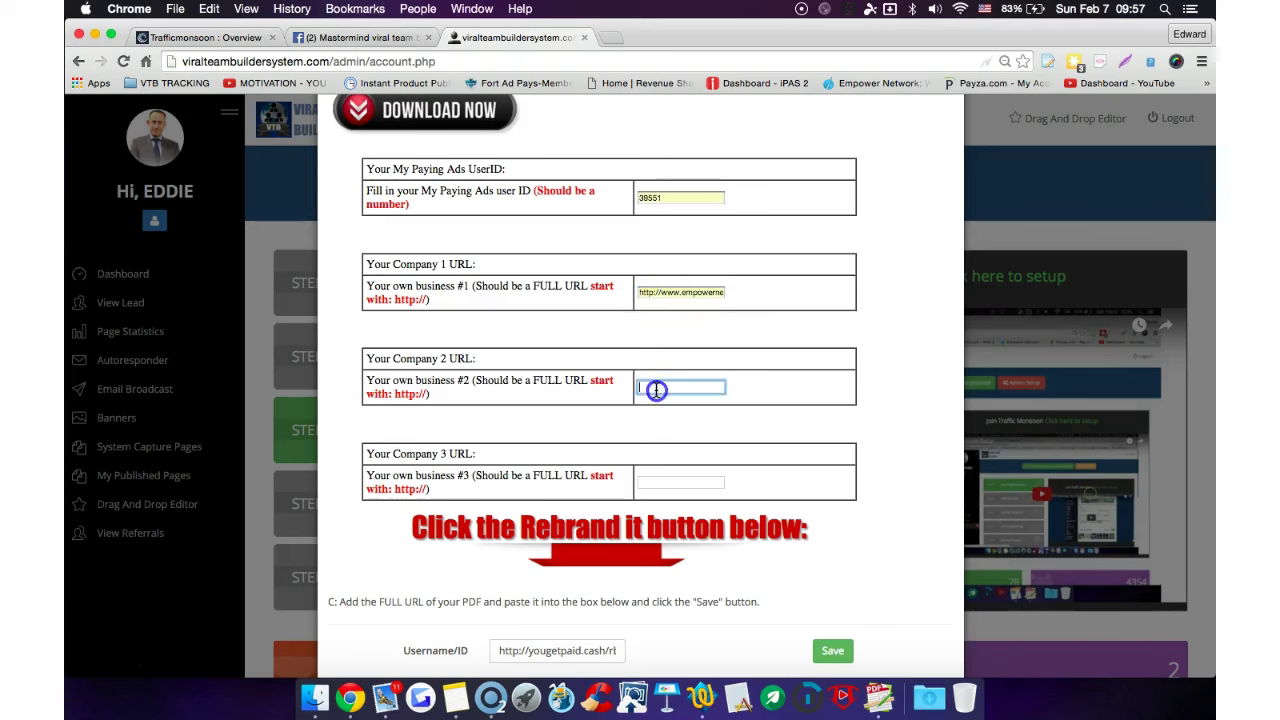
{"action": "left_click", "coordinate": [665, 404]}
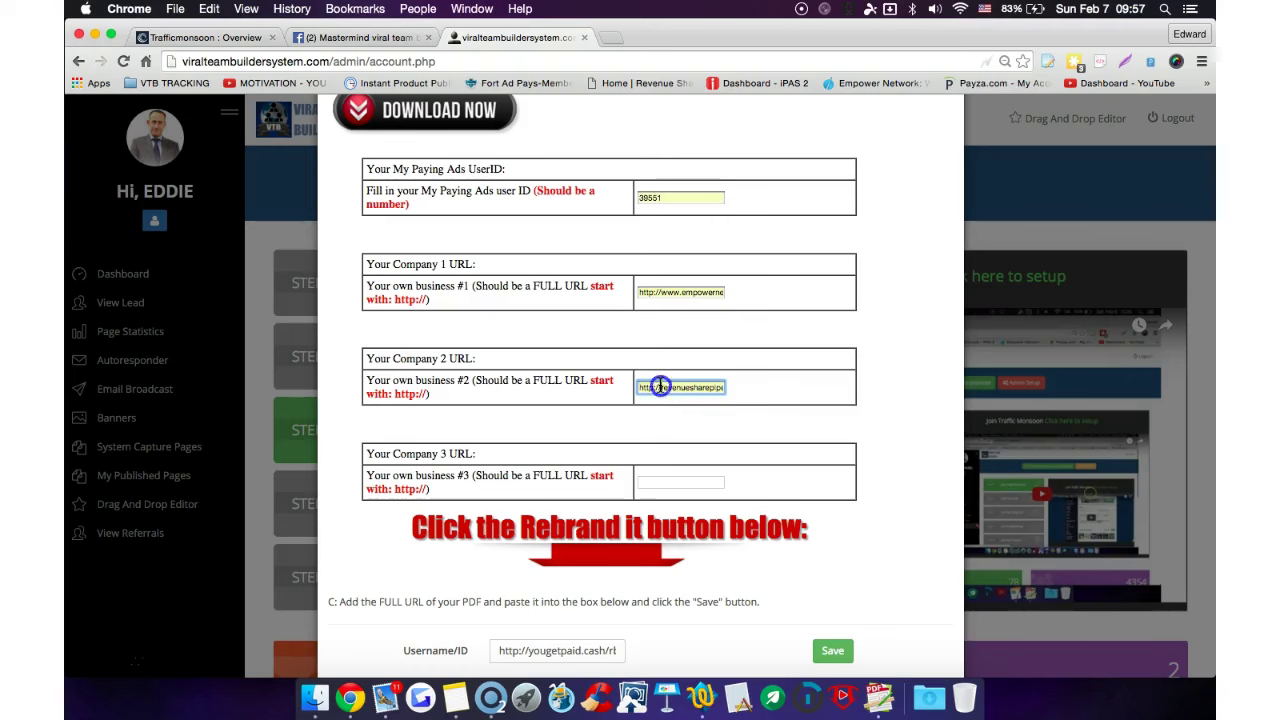
{"action": "left_click_drag", "start_coordinate": [651, 386], "coordinate": [735, 385]}
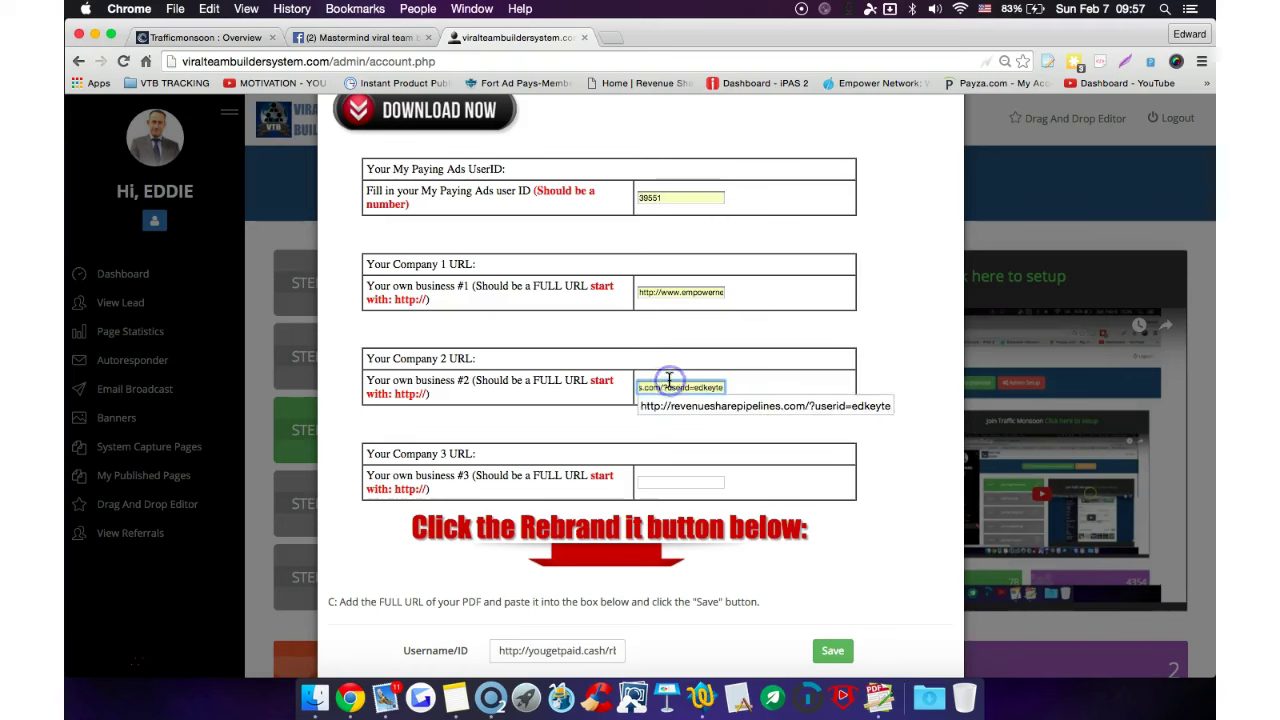
{"action": "left_click", "coordinate": [738, 379]}
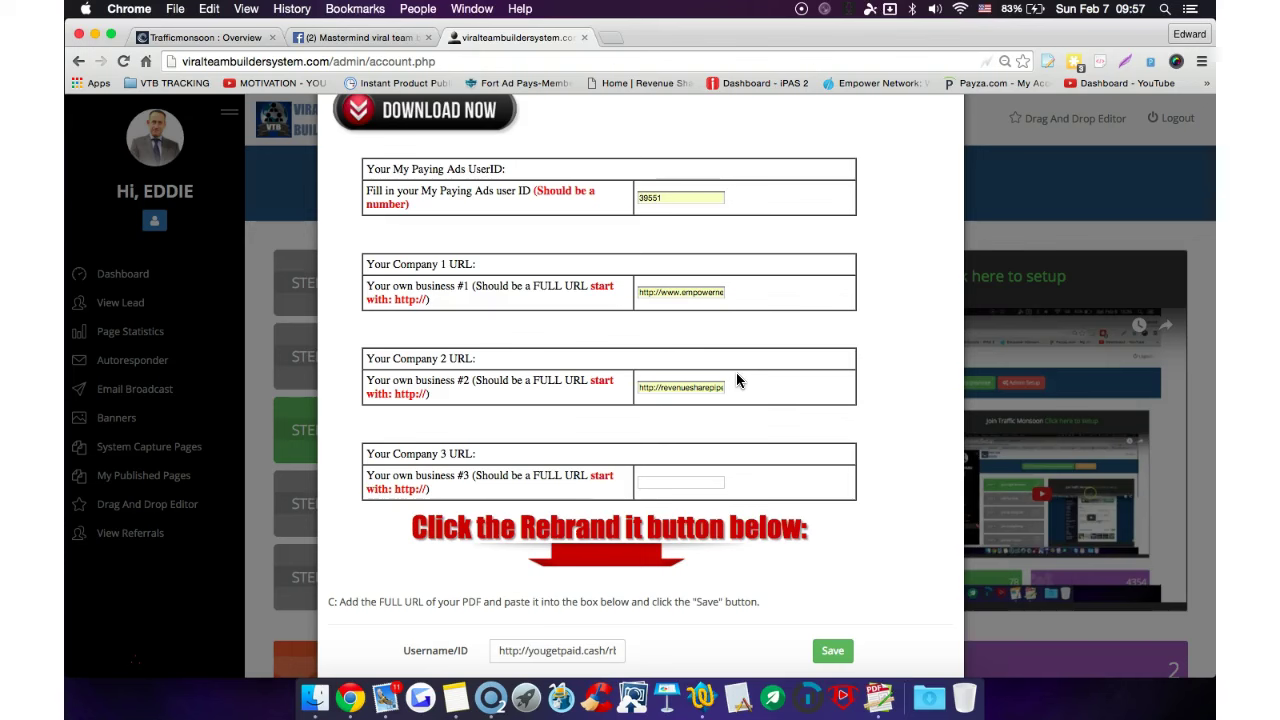
Set Company 3 URL to the MillionLeadsForFree link and open it in a new tab
{"action": "left_click", "coordinate": [640, 480]}
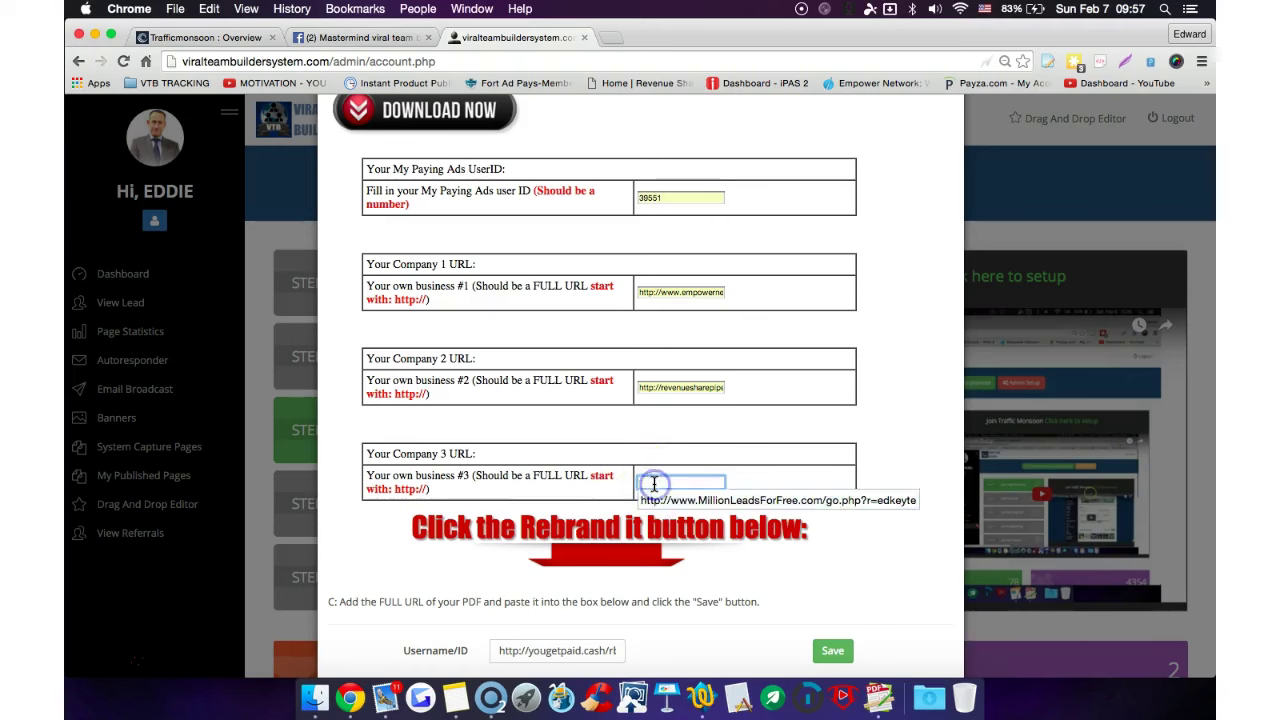
{"action": "left_click", "coordinate": [675, 495]}
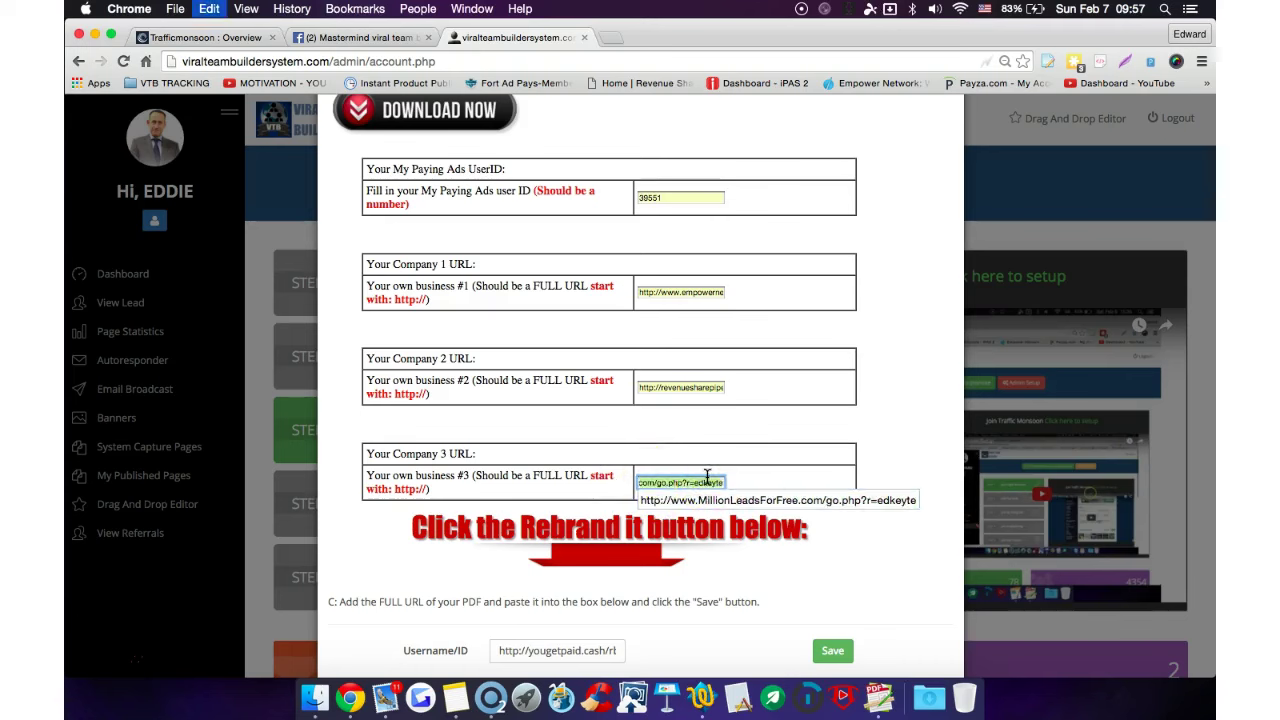
{"action": "left_click", "coordinate": [610, 39]}
{"action": "type", "text": "http://www.MillionLeadsForFree.com/go.php?r=edkeyte"}
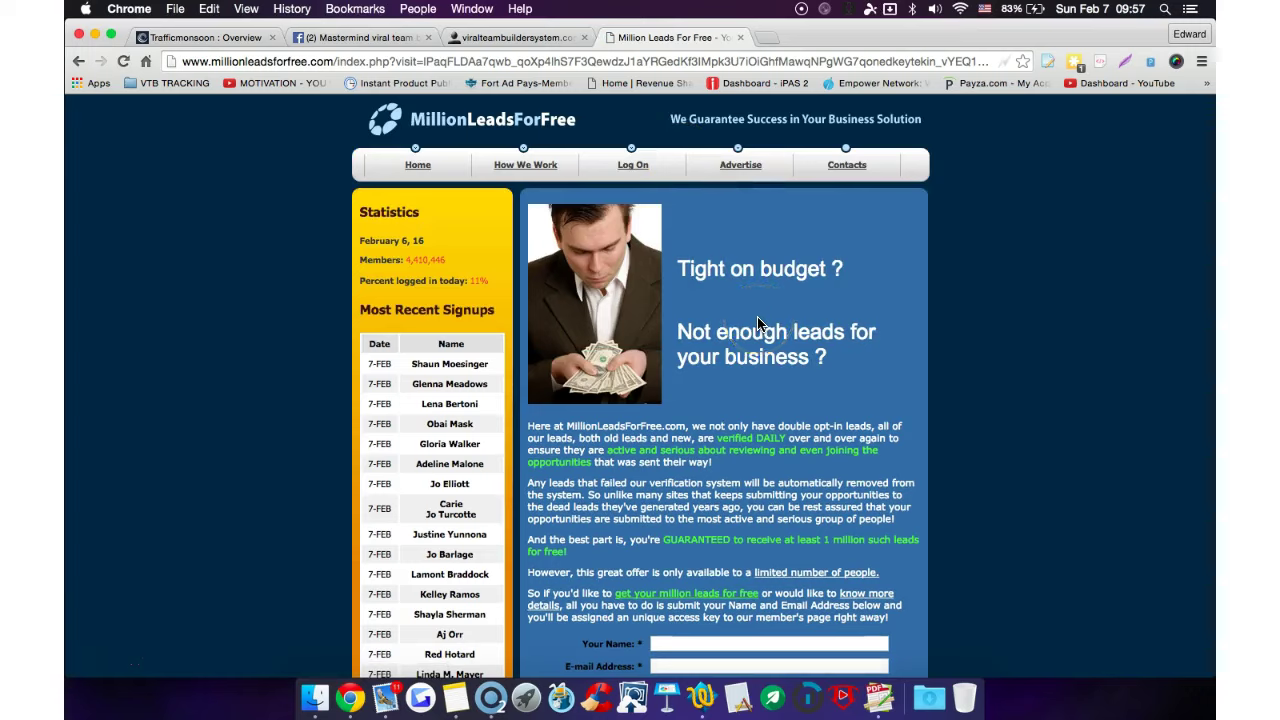
Scroll the Million Leads For Free landing page to view its name and email signup form
{"action": "scroll", "coordinate": [757, 323], "scroll_direction": "down", "scroll_amount": 2}
{"action": "scroll", "coordinate": [757, 323], "scroll_direction": "up", "scroll_amount": 3}
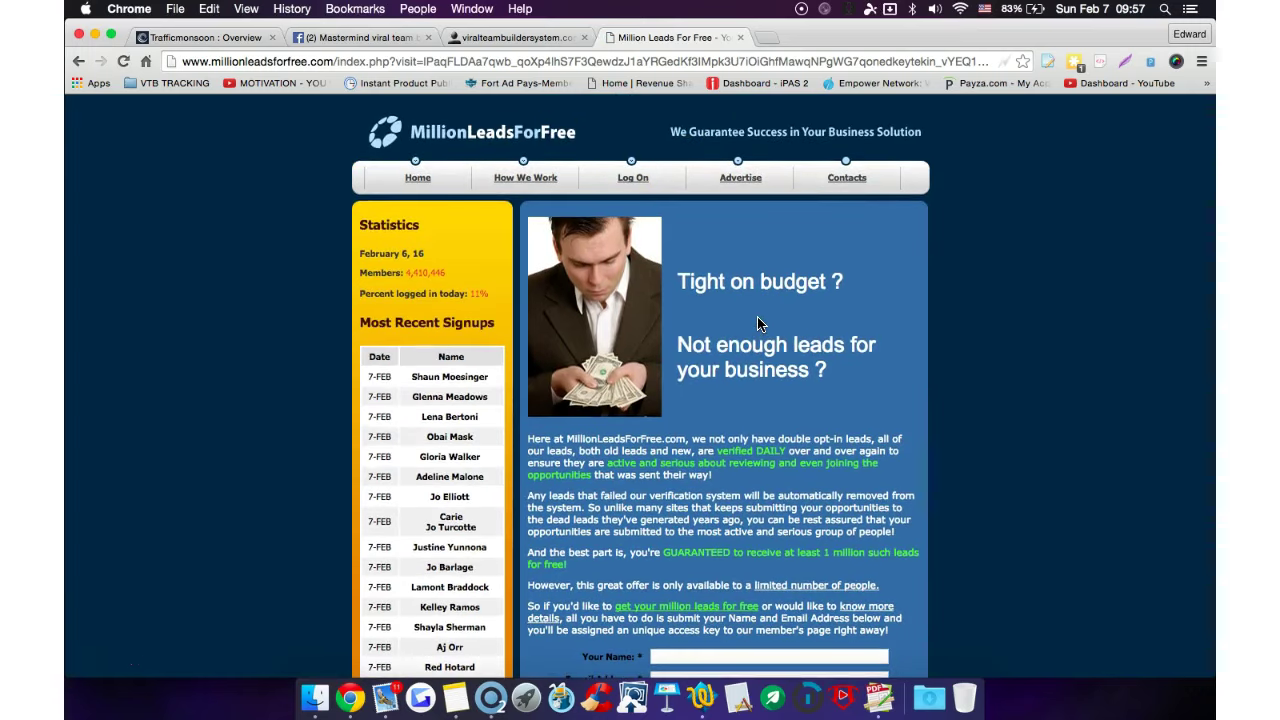
{"action": "scroll", "coordinate": [757, 323], "scroll_direction": "down", "scroll_amount": 2}
{"action": "scroll", "coordinate": [757, 323], "scroll_direction": "up", "scroll_amount": 3}
{"action": "scroll", "coordinate": [757, 323], "scroll_direction": "down", "scroll_amount": 1}
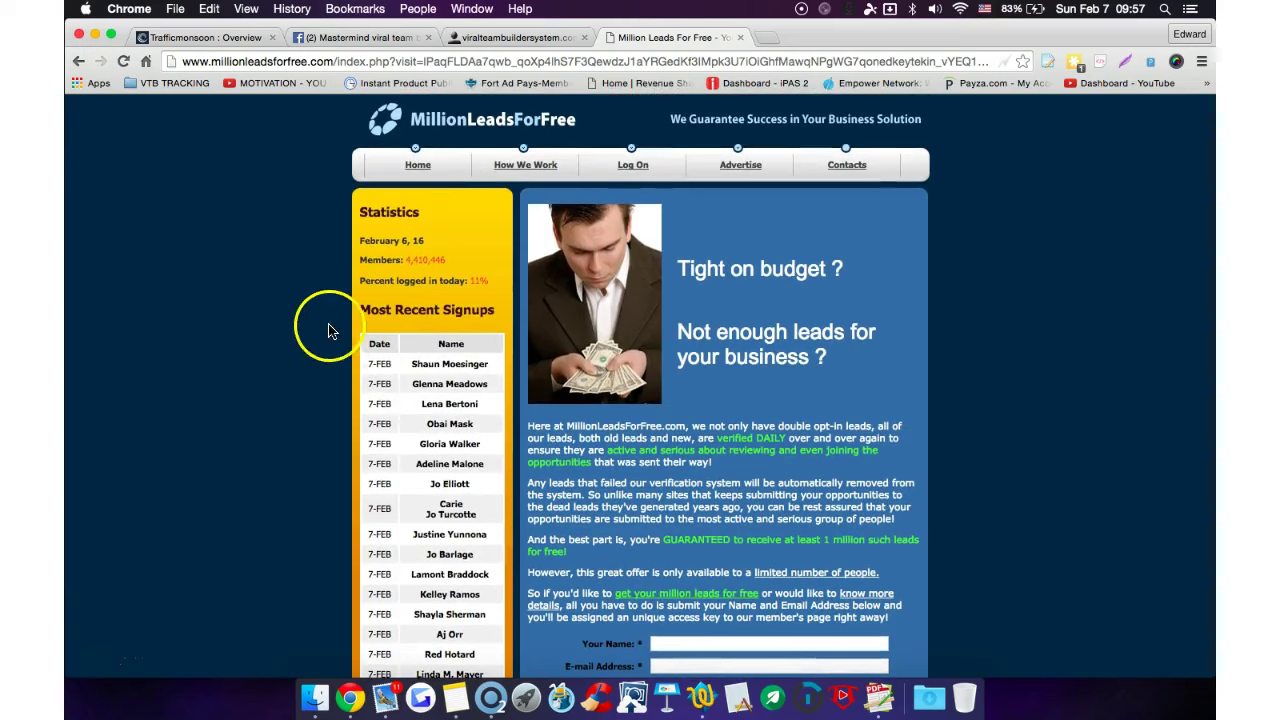
{"action": "scroll", "coordinate": [386, 440], "scroll_direction": "down", "scroll_amount": 3}
{"action": "scroll", "coordinate": [386, 440], "scroll_direction": "up", "scroll_amount": 3}
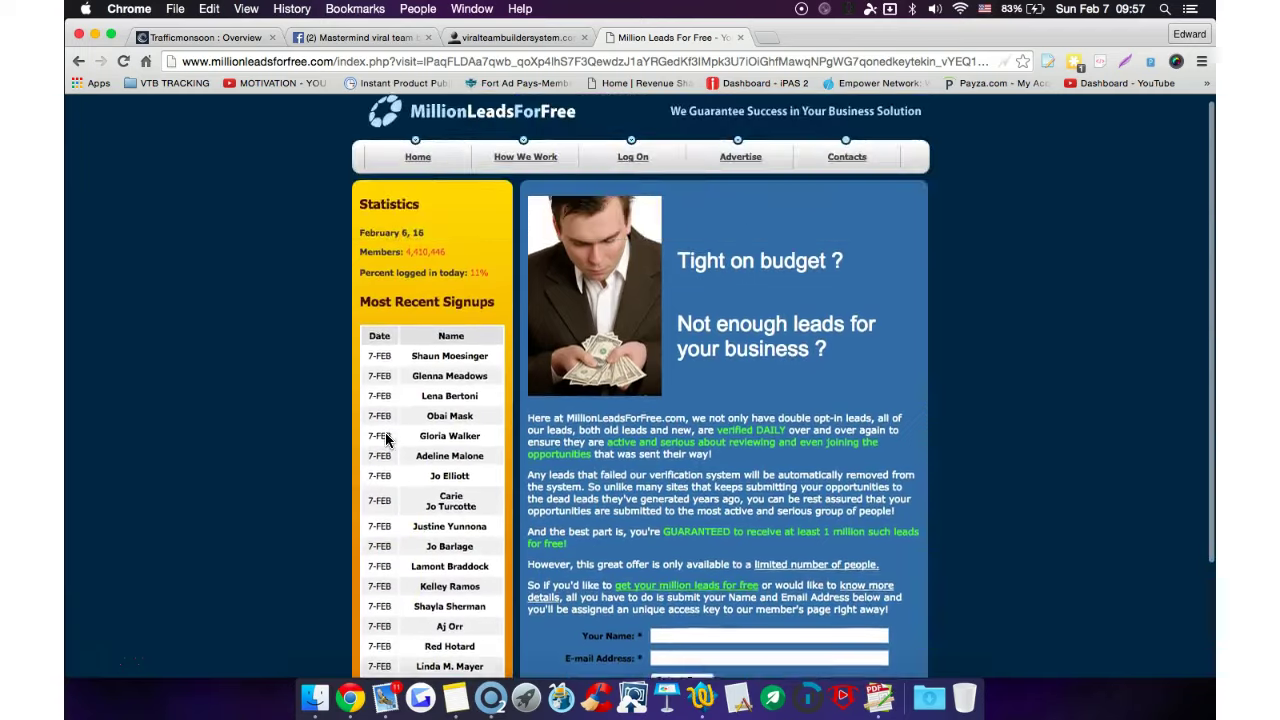
{"action": "left_click", "coordinate": [647, 428]}
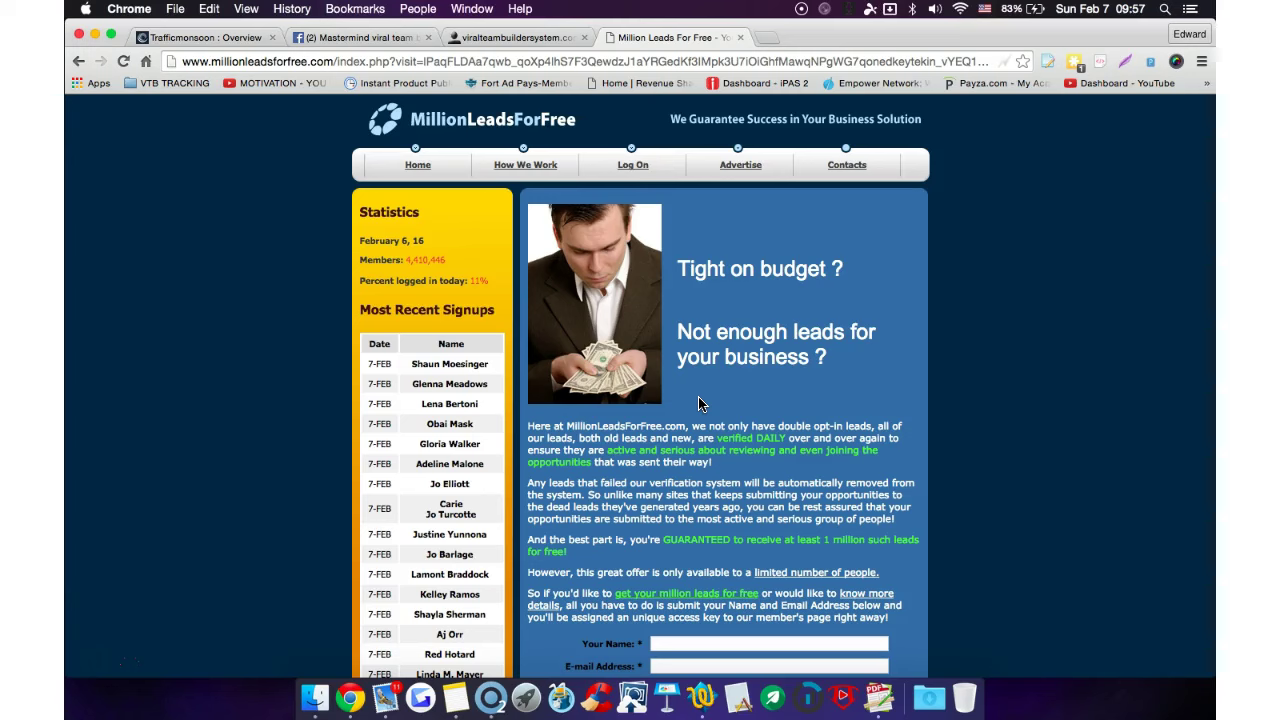
{"action": "left_click", "coordinate": [652, 537]}
{"action": "scroll", "coordinate": [655, 539], "scroll_direction": "down", "scroll_amount": 3}
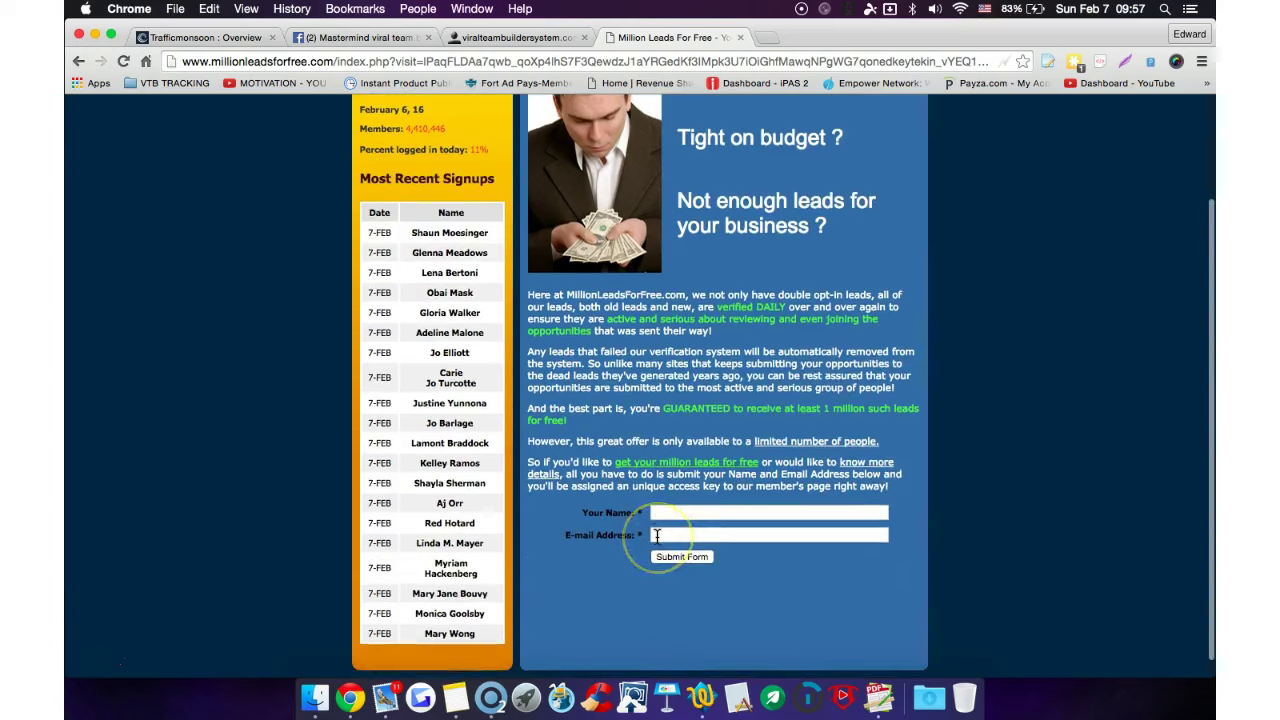
{"action": "scroll", "coordinate": [655, 539], "scroll_direction": "up", "scroll_amount": 3}
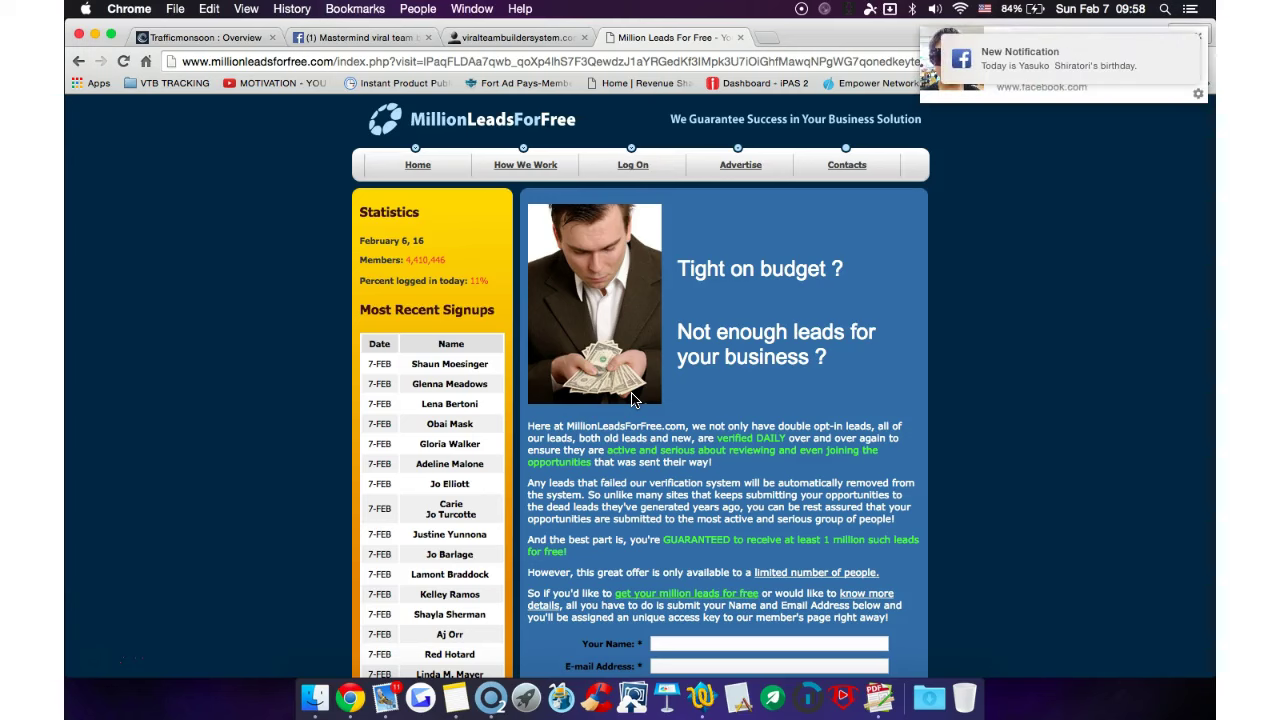
Close the Million Leads tab and rebrand the PDF with the Step 3 form details
{"action": "left_click", "coordinate": [741, 38]}
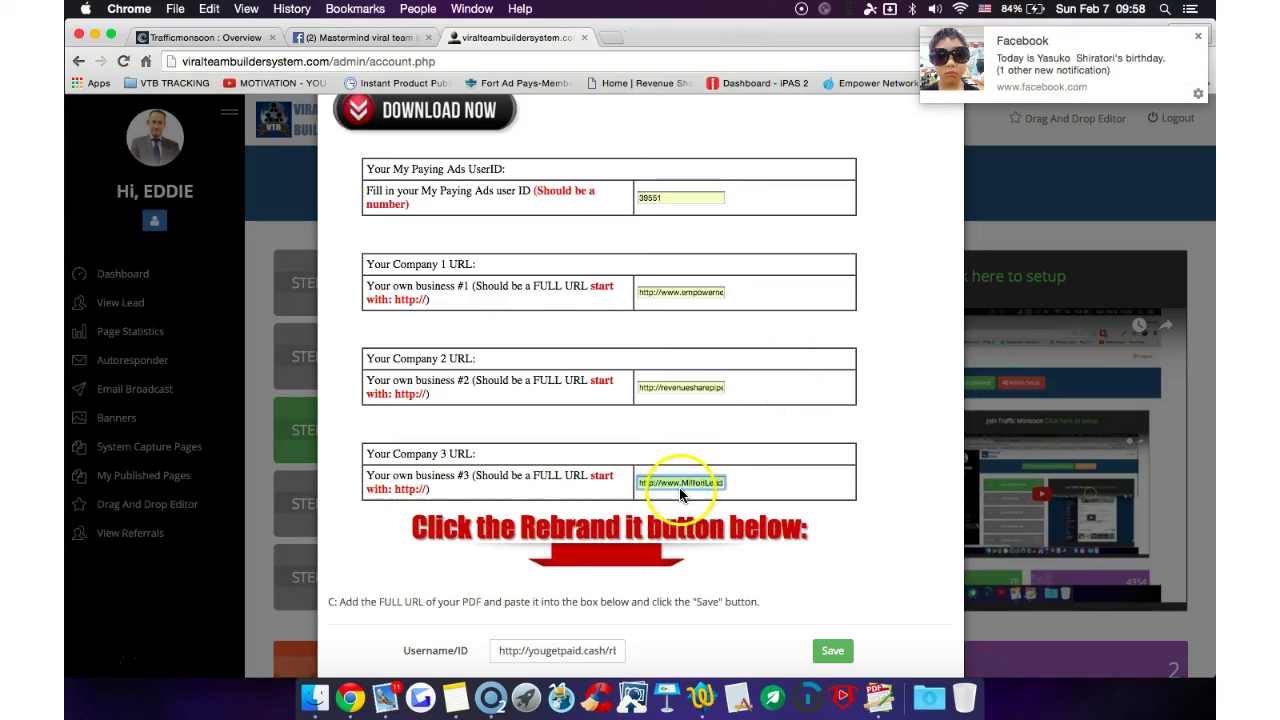
{"action": "scroll", "coordinate": [681, 482], "scroll_direction": "down", "scroll_amount": 3}
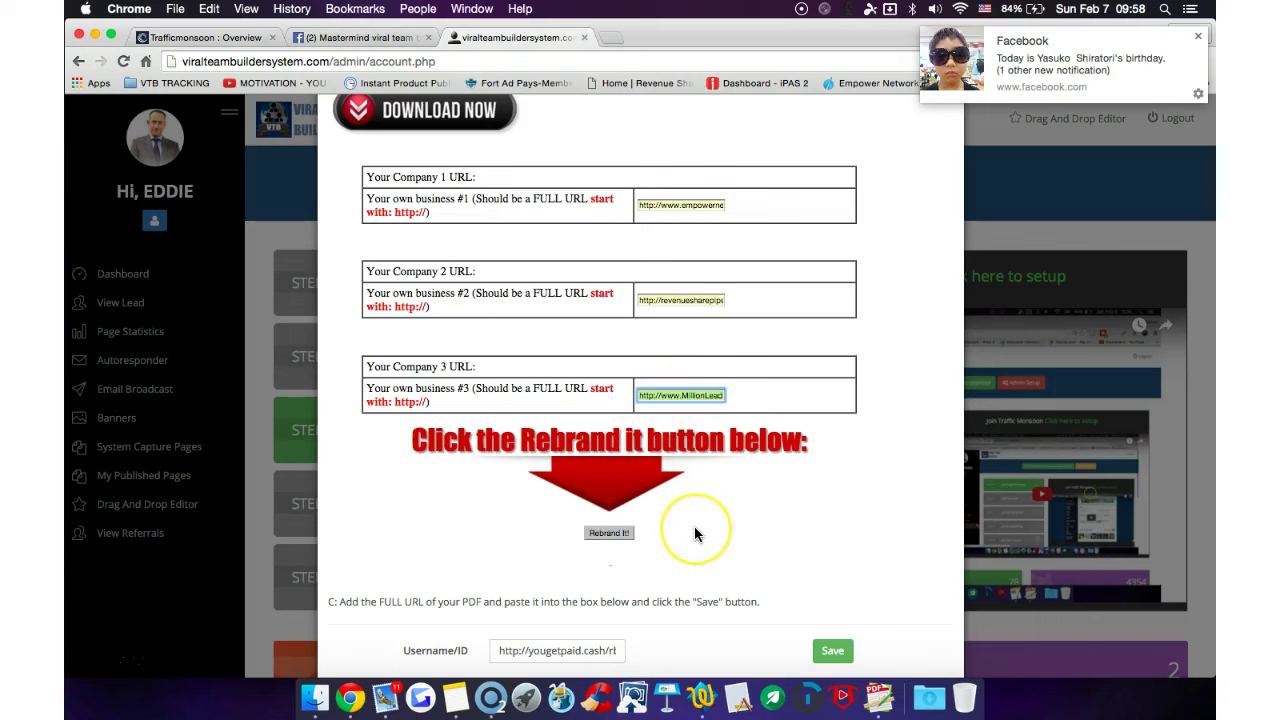
{"action": "scroll", "coordinate": [694, 535], "scroll_direction": "down", "scroll_amount": 2}
{"action": "scroll", "coordinate": [694, 535], "scroll_direction": "up", "scroll_amount": 5}
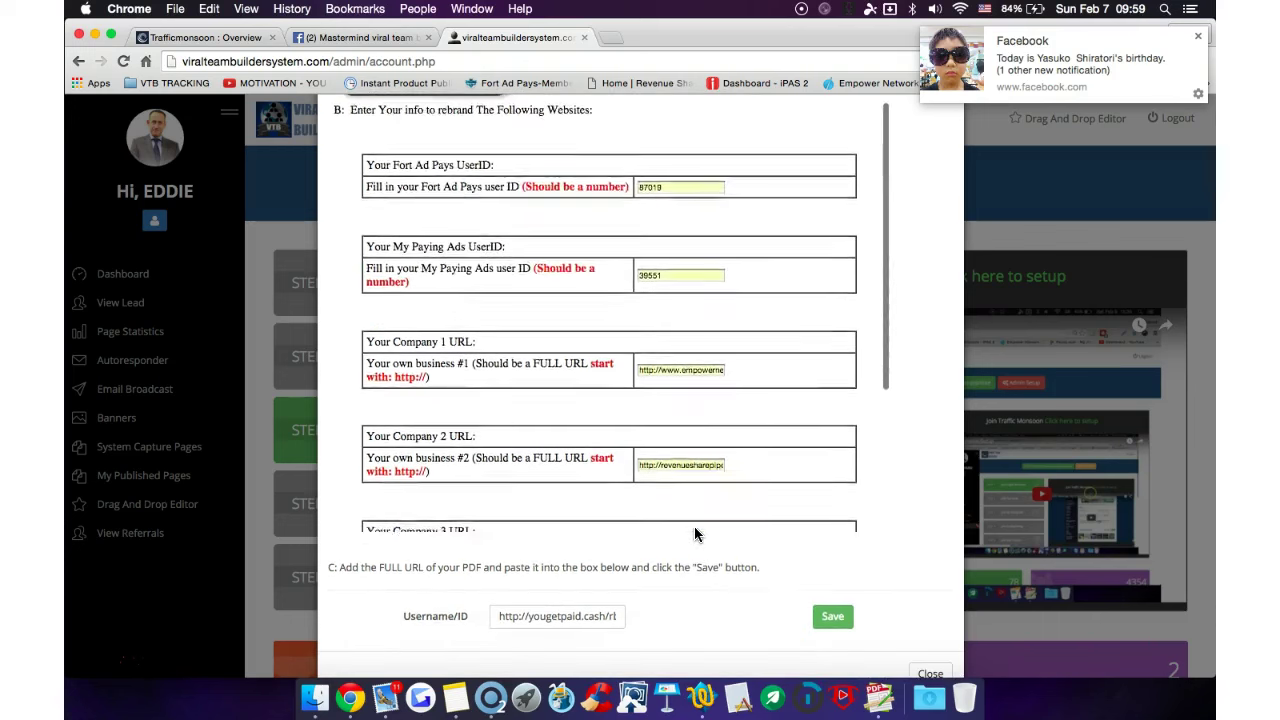
{"action": "scroll", "coordinate": [694, 530], "scroll_direction": "down", "scroll_amount": 2}
{"action": "scroll", "coordinate": [694, 530], "scroll_direction": "down", "scroll_amount": 4}
{"action": "left_click", "coordinate": [608, 421]}
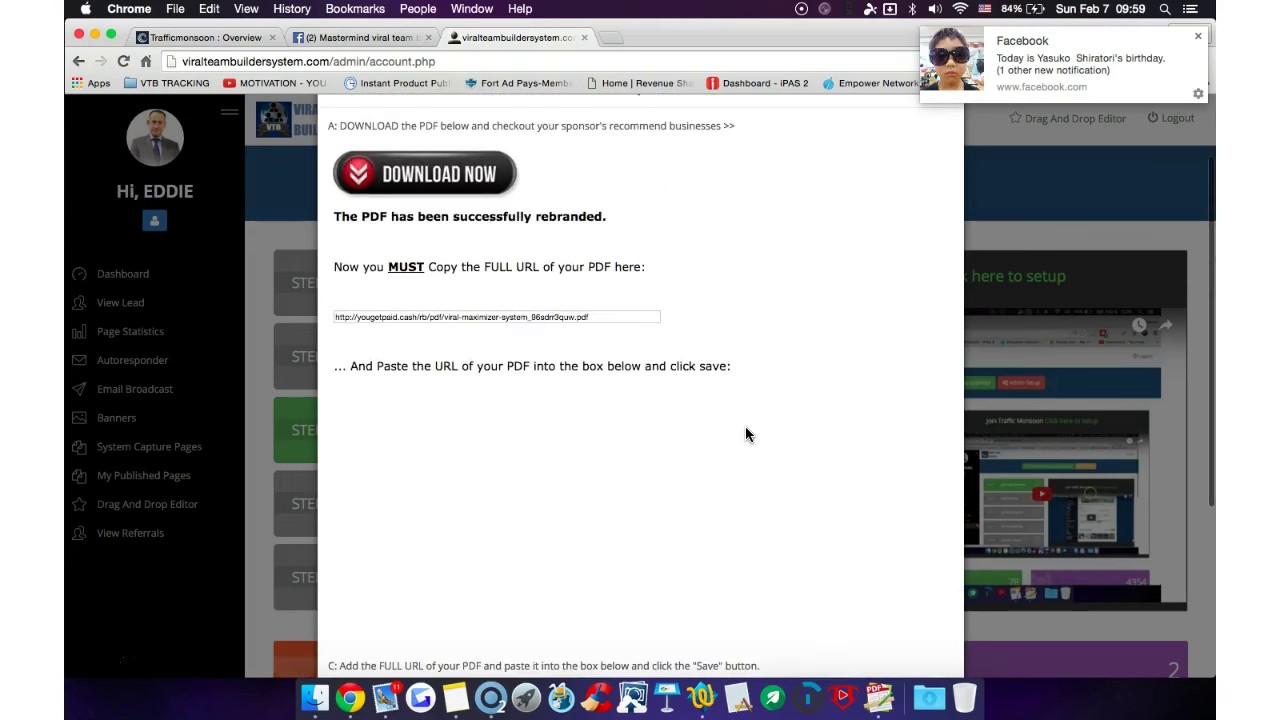
{"action": "scroll", "coordinate": [746, 434], "scroll_direction": "up", "scroll_amount": 3}
Copy the rebranded yougetpaid.cash PDF URL
{"action": "left_click", "coordinate": [594, 366]}
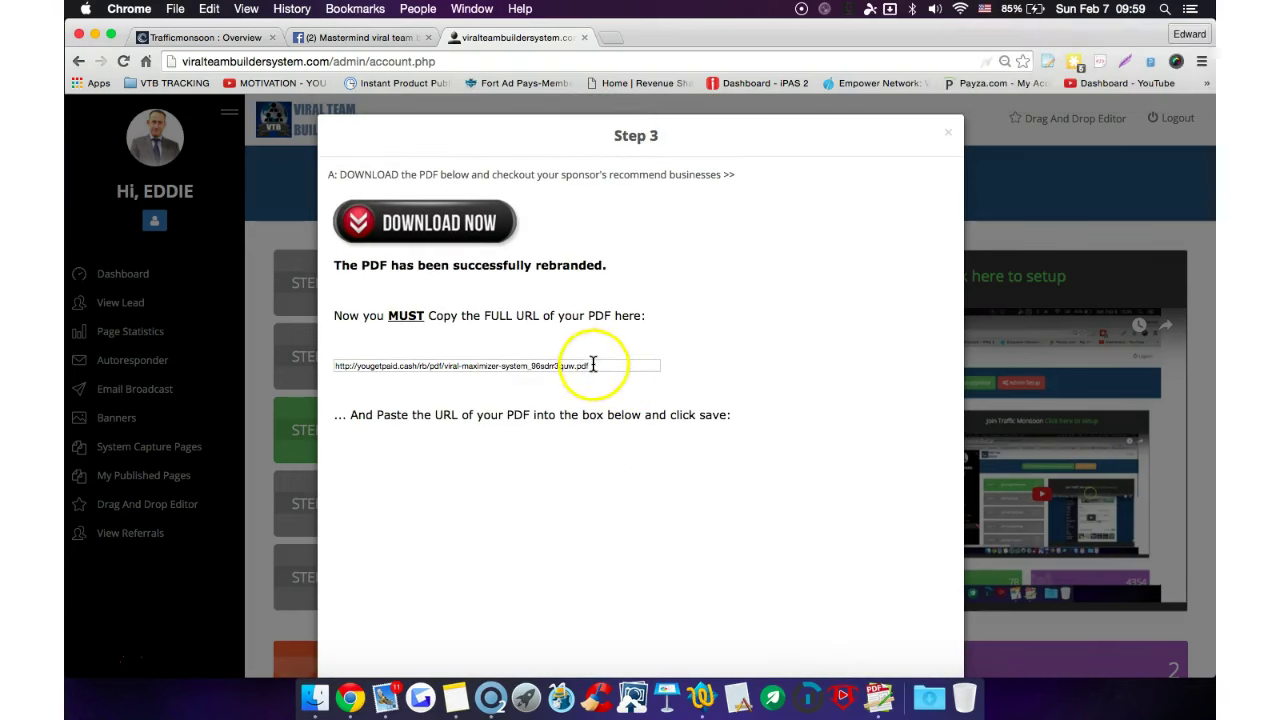
{"action": "key", "text": "super+a"}
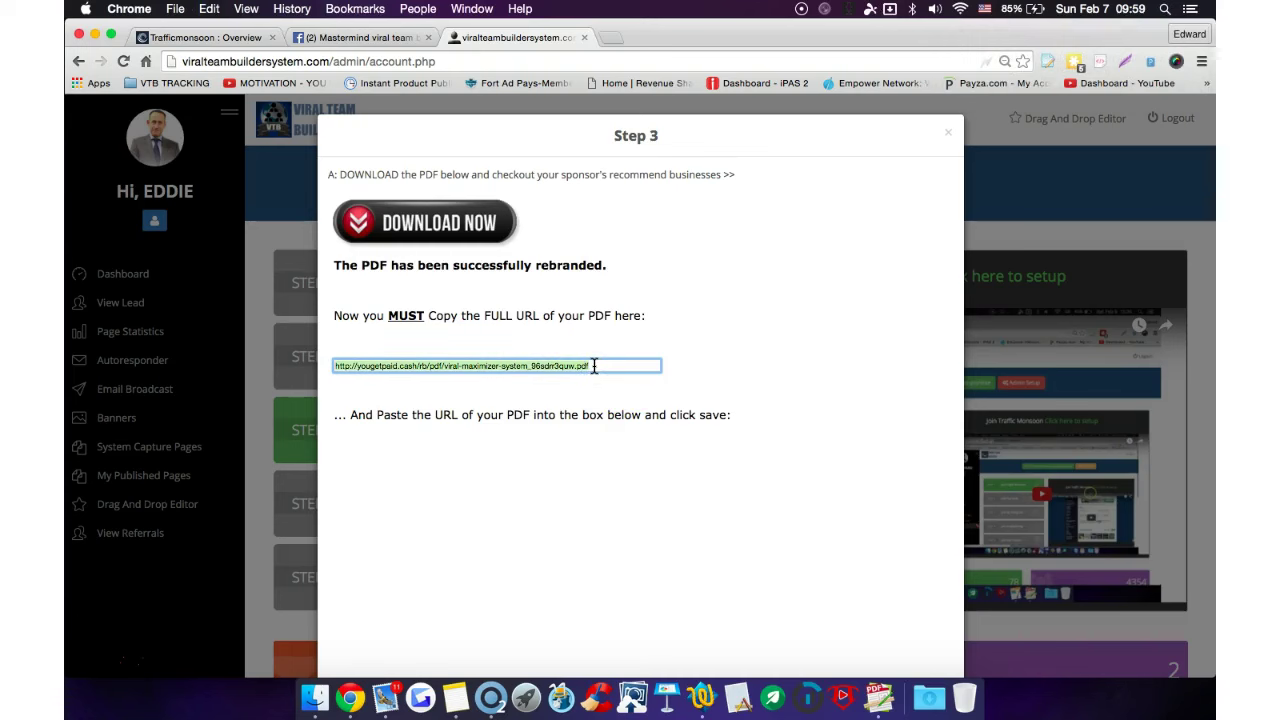
{"action": "right_click", "coordinate": [567, 366]}
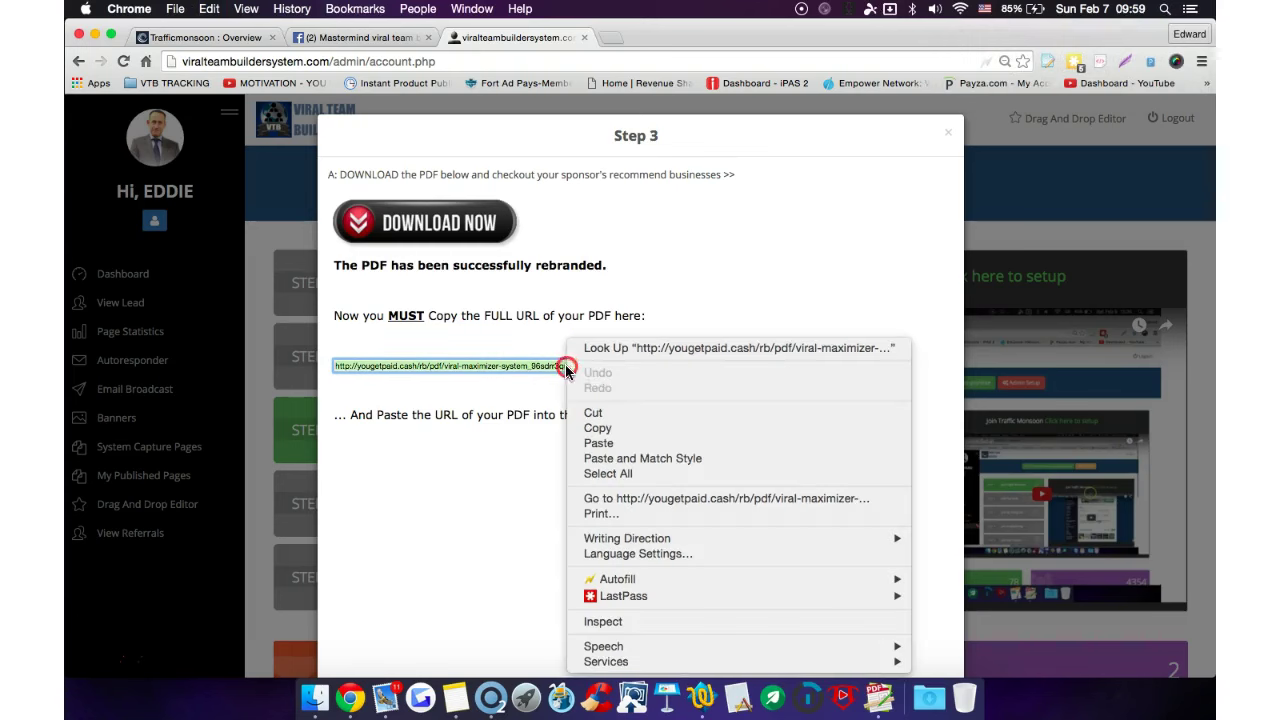
{"action": "left_click", "coordinate": [591, 428]}
Replace the Username/ID text with the copied PDF URL and save it
{"action": "scroll", "coordinate": [589, 424], "scroll_direction": "down", "scroll_amount": 1}
{"action": "scroll", "coordinate": [589, 424], "scroll_direction": "down", "scroll_amount": 4}
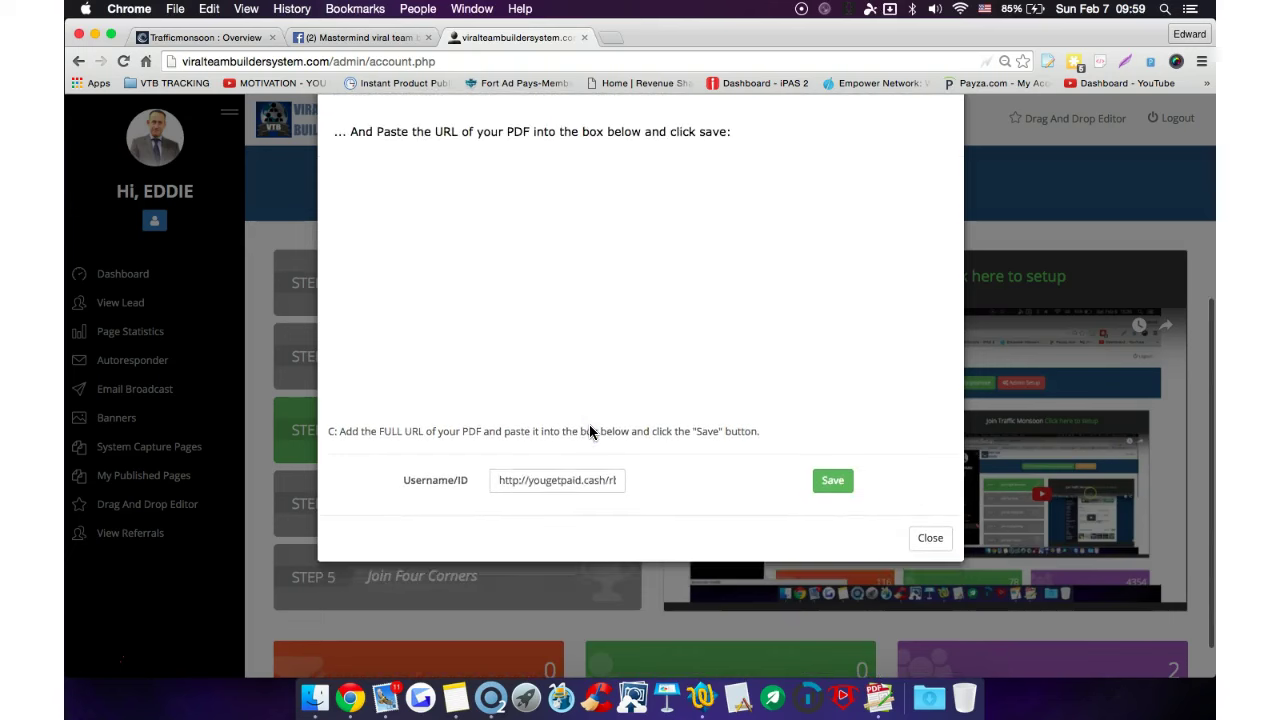
{"action": "left_click", "coordinate": [543, 482]}
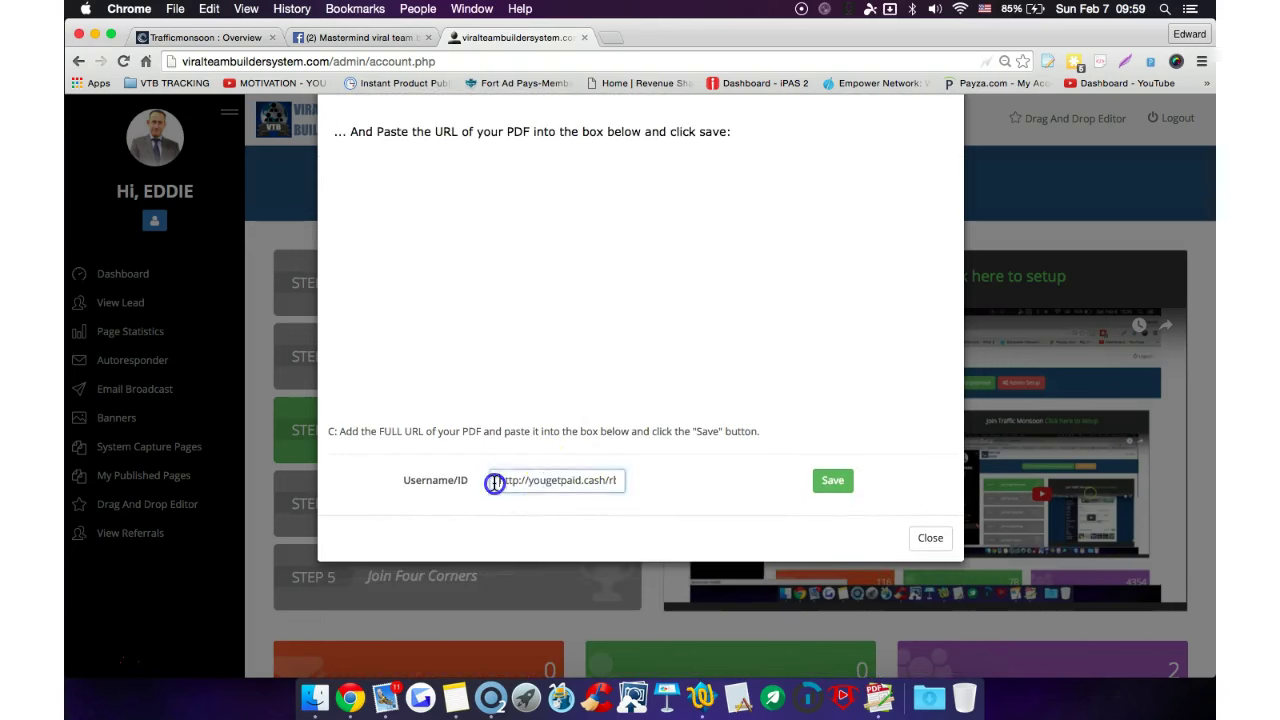
{"action": "key", "text": "super+a"}
{"action": "key", "text": "super+v"}
{"action": "key", "text": "super+v"}
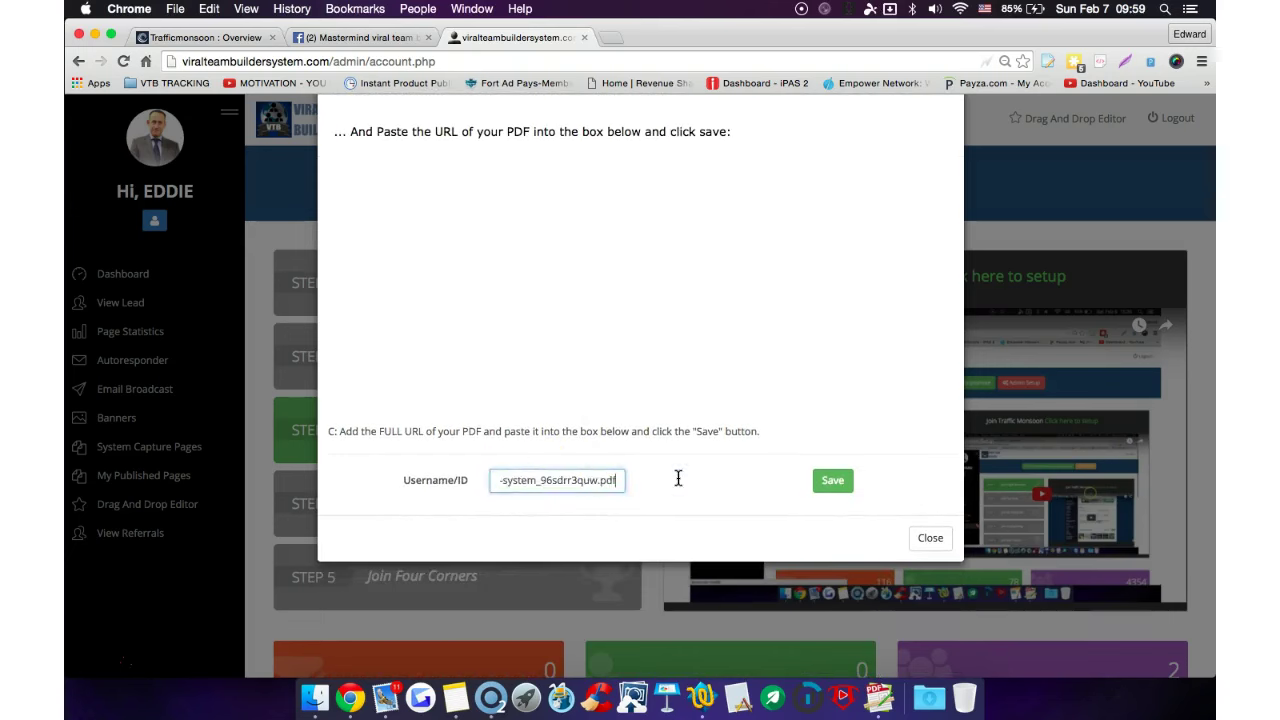
{"action": "left_click", "coordinate": [571, 480]}
{"action": "left_click", "coordinate": [818, 482]}
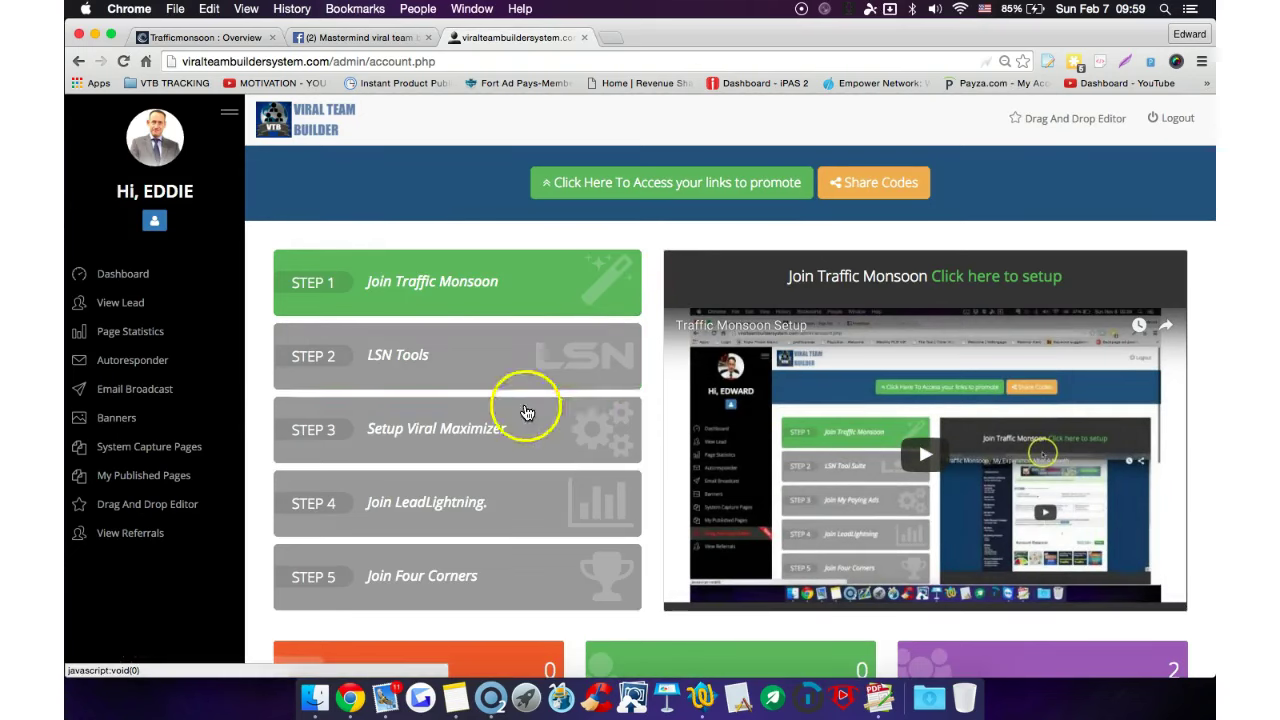
View the rebranded Viral Maximiser PDF from Step 3's setup, then close it and the dialog
{"action": "left_click", "coordinate": [527, 413]}
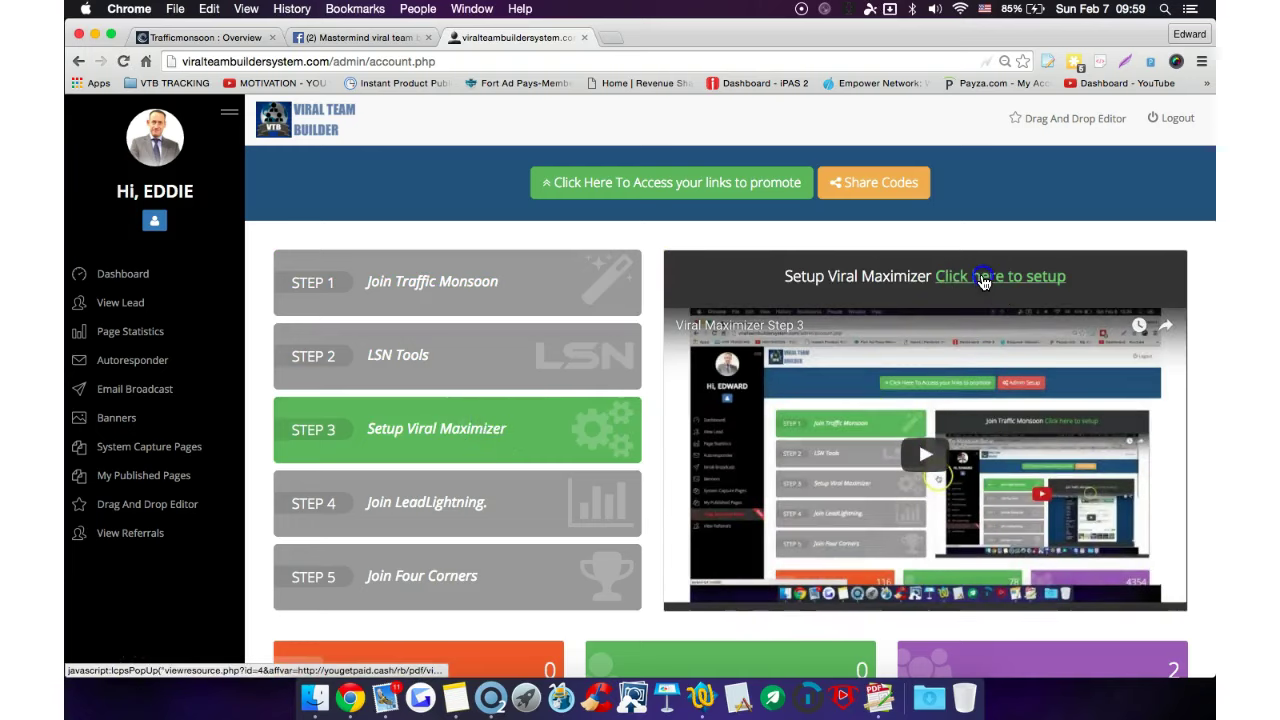
{"action": "left_click", "coordinate": [983, 279]}
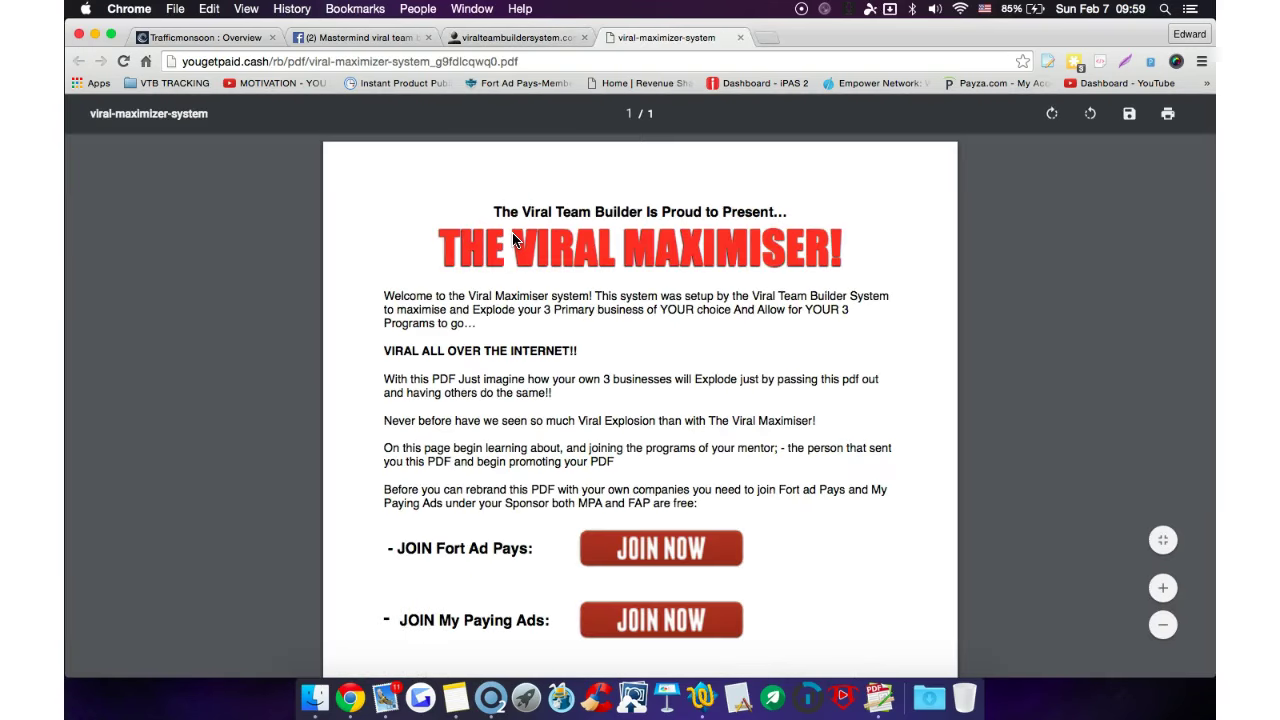
{"action": "left_click", "coordinate": [740, 37]}
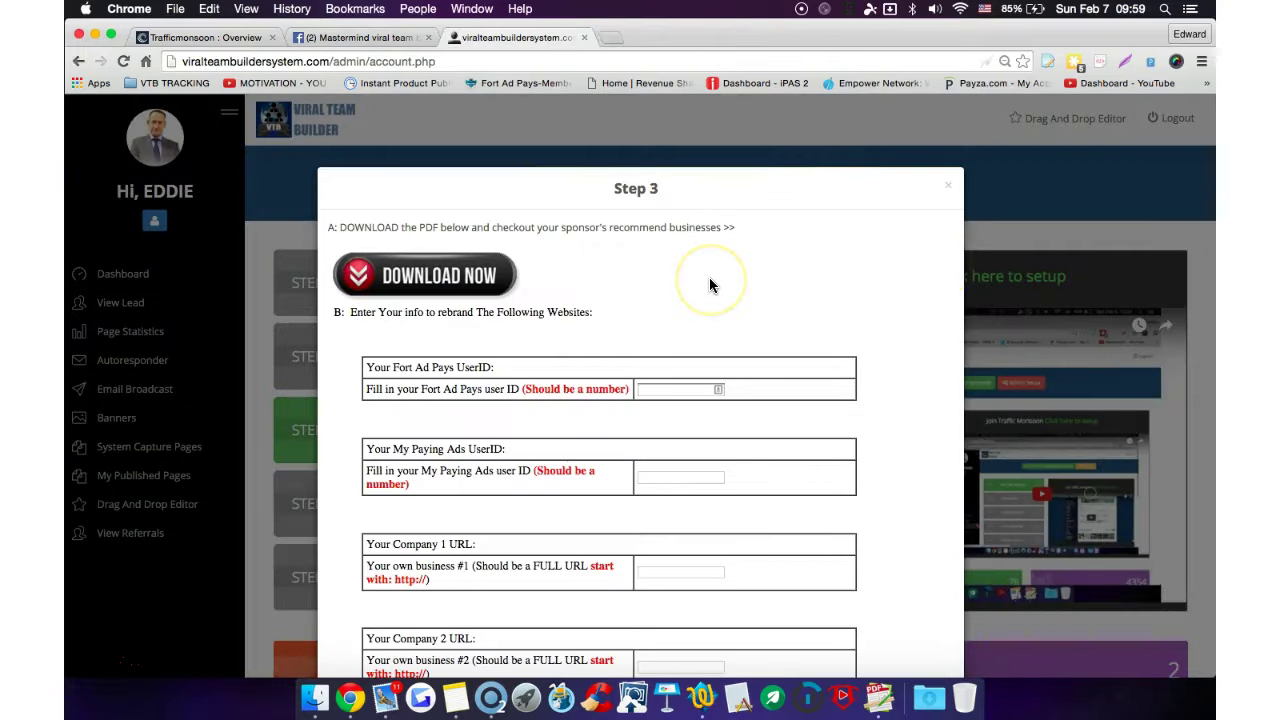
{"action": "left_click_drag", "start_coordinate": [910, 308], "coordinate": [985, 318]}
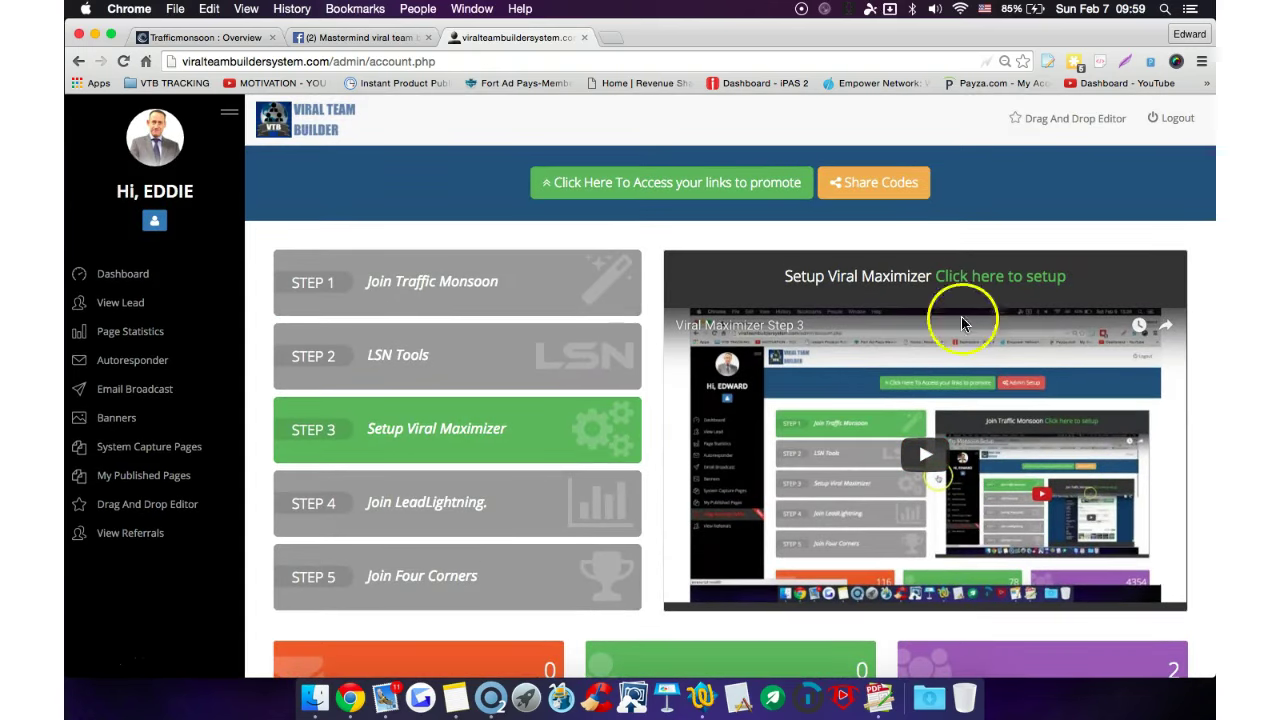
{"action": "left_click", "coordinate": [634, 428]}
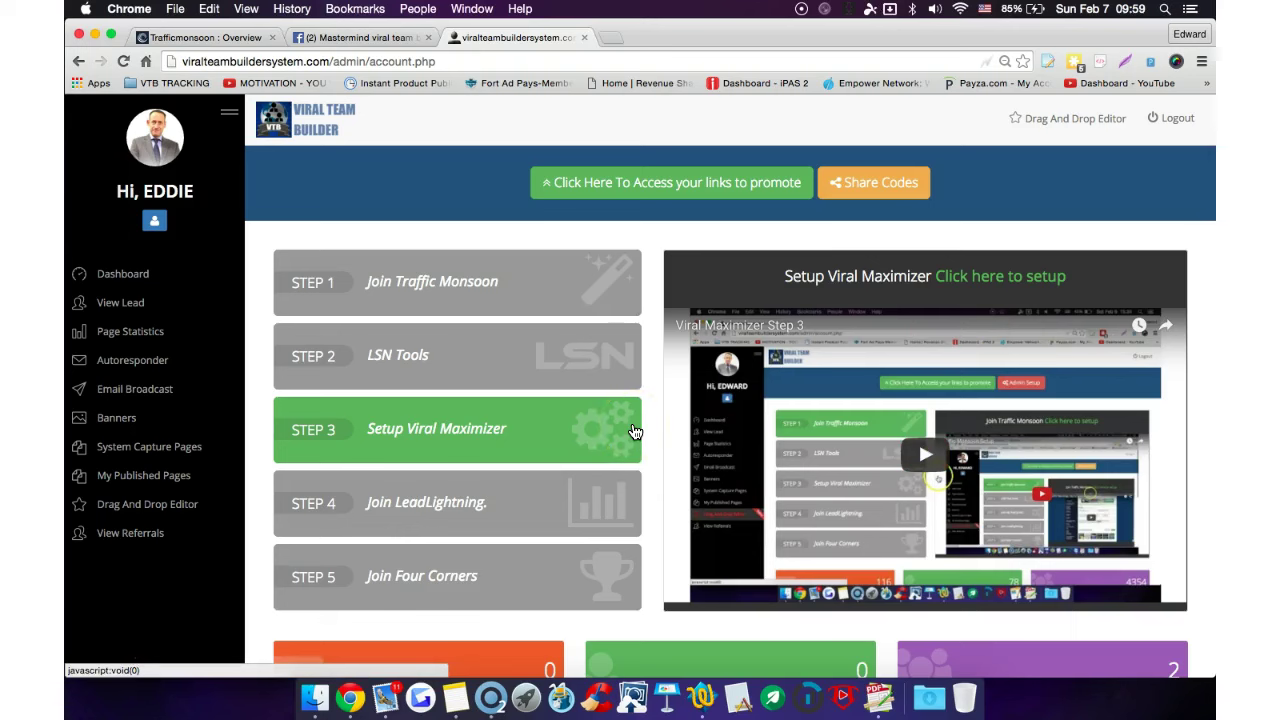